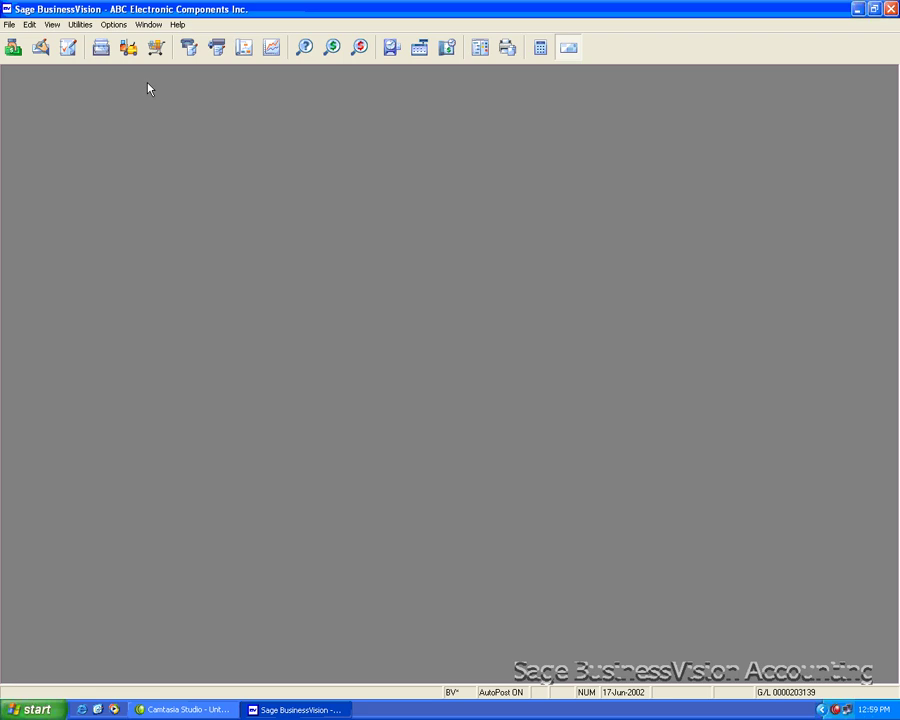
# Start a new inventory item with part number UOM CASE and the description "40 bottles of root beer"
pyautogui.click(128, 50)
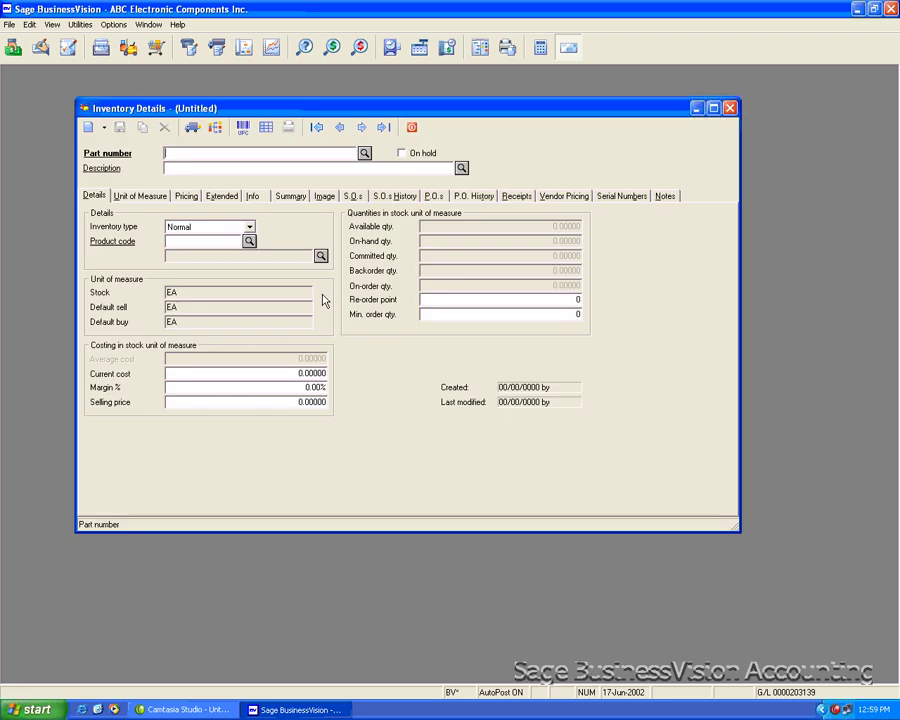
pyautogui.write('UOM CASE')
pyautogui.click(211, 171)
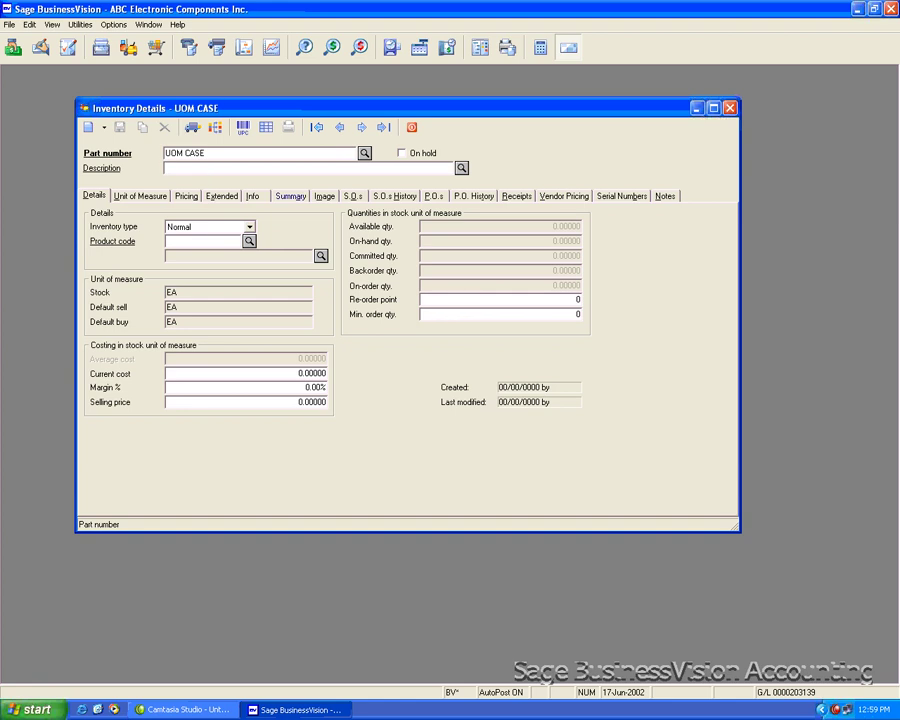
pyautogui.write('40 bottles of root beer')
# Set the item's current cost to 1 and selling price to 1.5, and save the inventory record
pyautogui.click(294, 373)
pyautogui.write('1')
pyautogui.click(298, 402)
pyautogui.write('1.5')
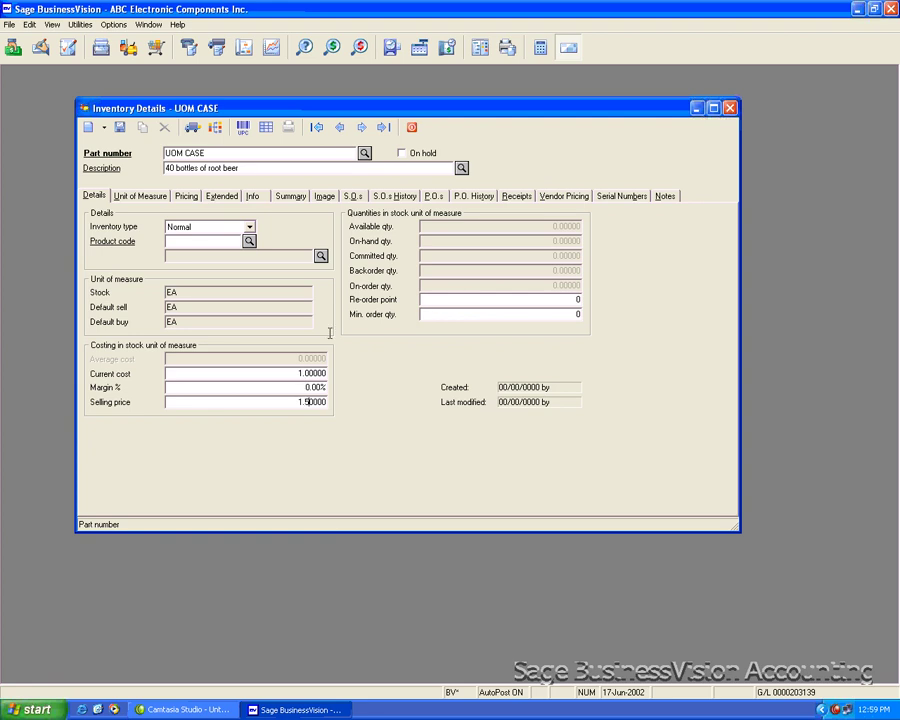
pyautogui.click(119, 127)
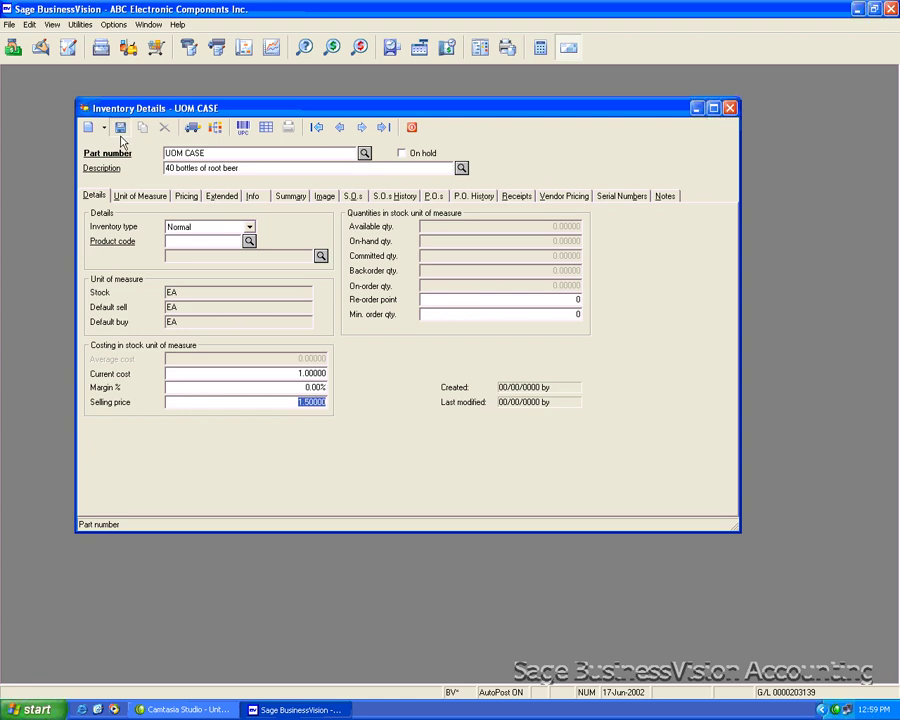
# Add a unit of measure with the code CASE and the description "40 bottles per case" to the item
pyautogui.click(131, 200)
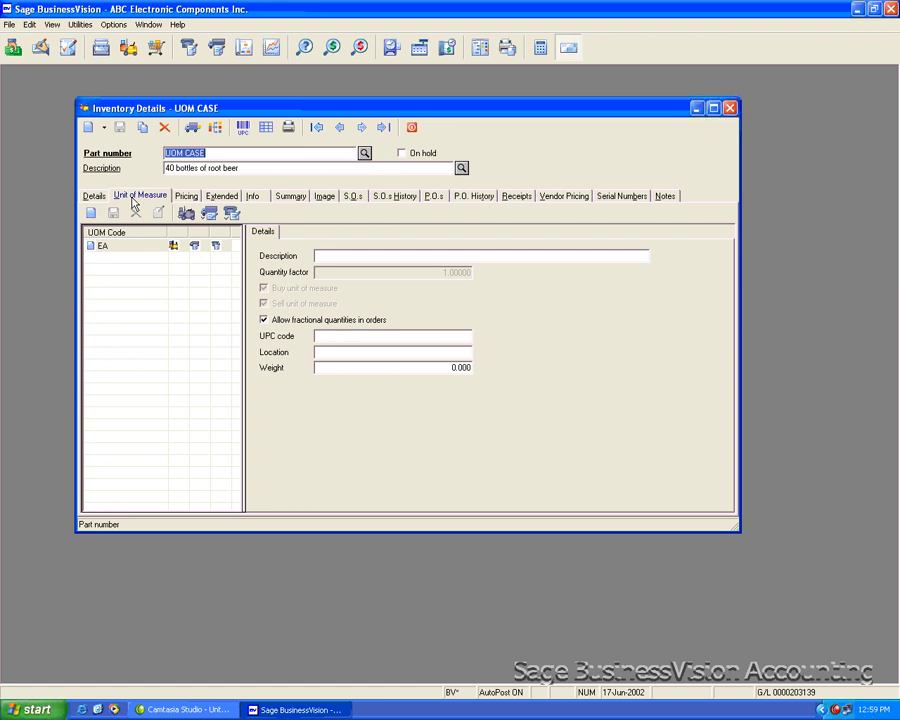
pyautogui.click(90, 213)
pyautogui.write('CASE')
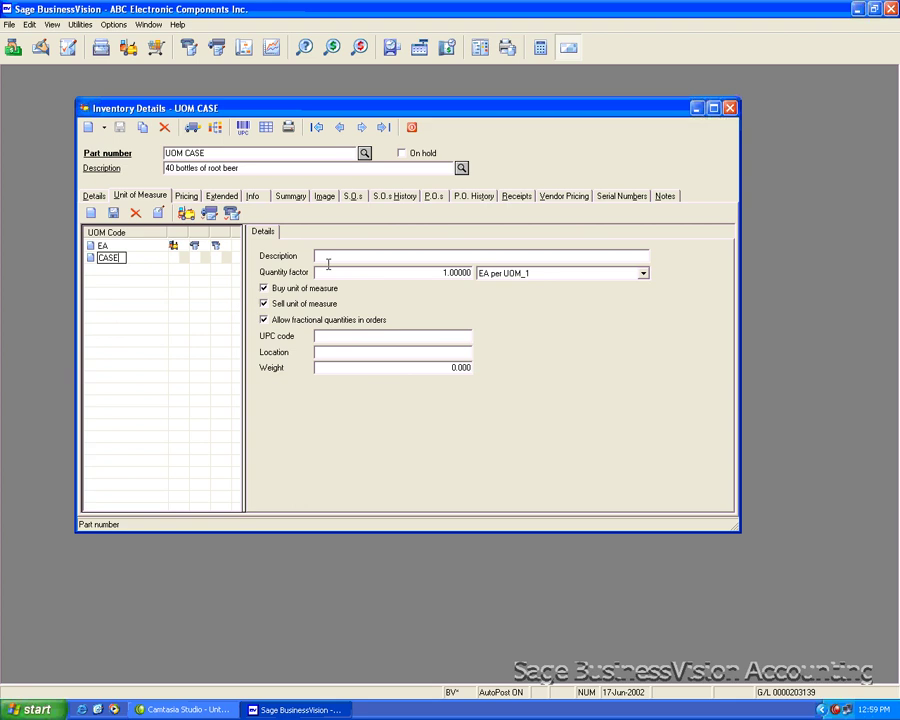
pyautogui.click(328, 260)
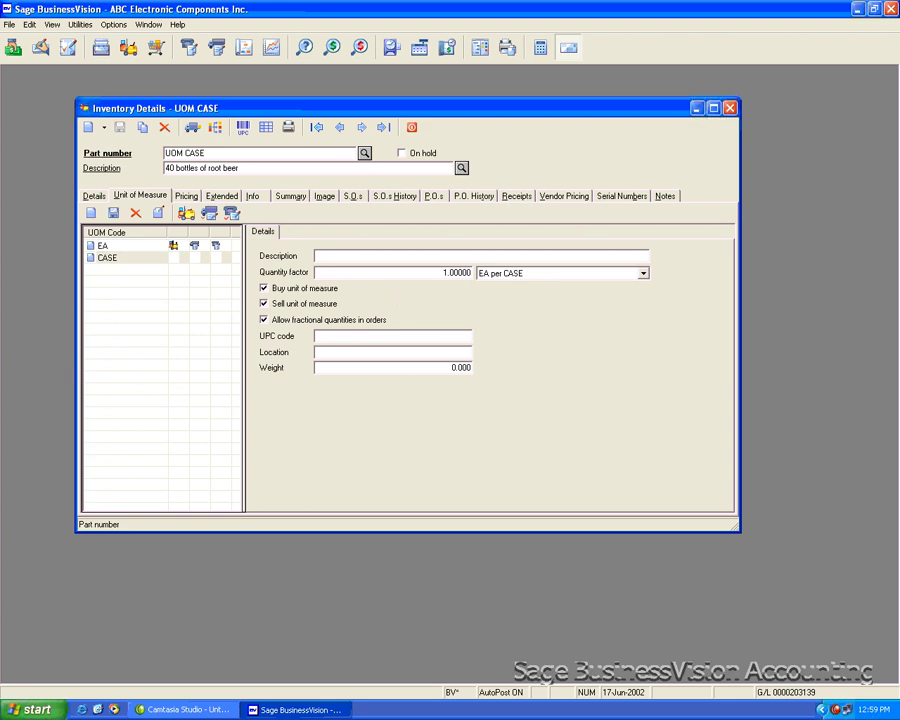
pyautogui.write('40 bottles per case')
# Set the CASE unit's quantity factor to 40 with the conversion direction EA per CASE
pyautogui.click(433, 272)
pyautogui.write('40')
pyautogui.click(644, 275)
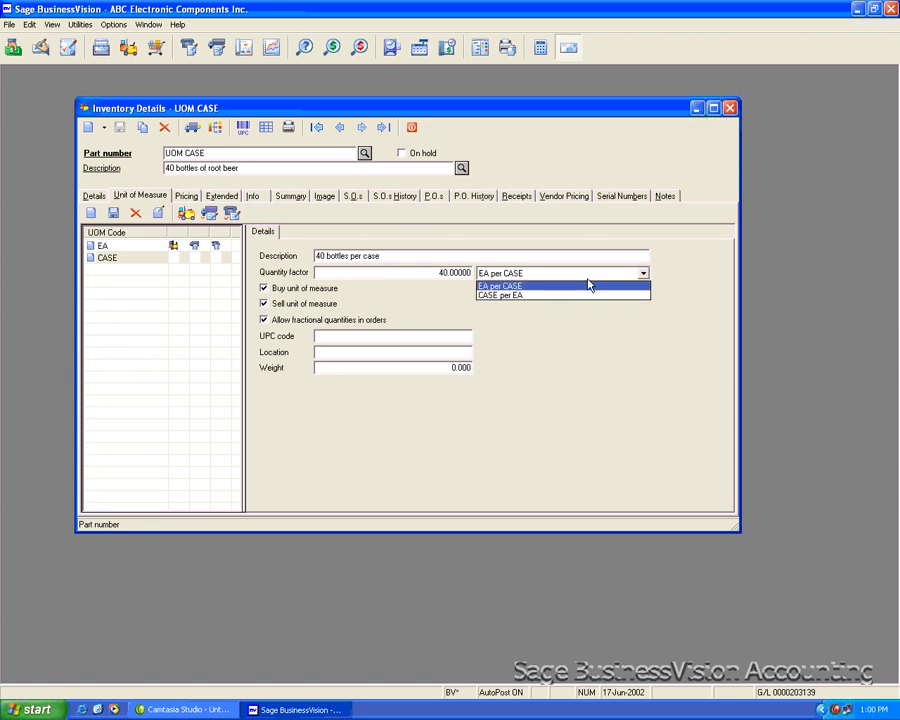
pyautogui.click(507, 296)
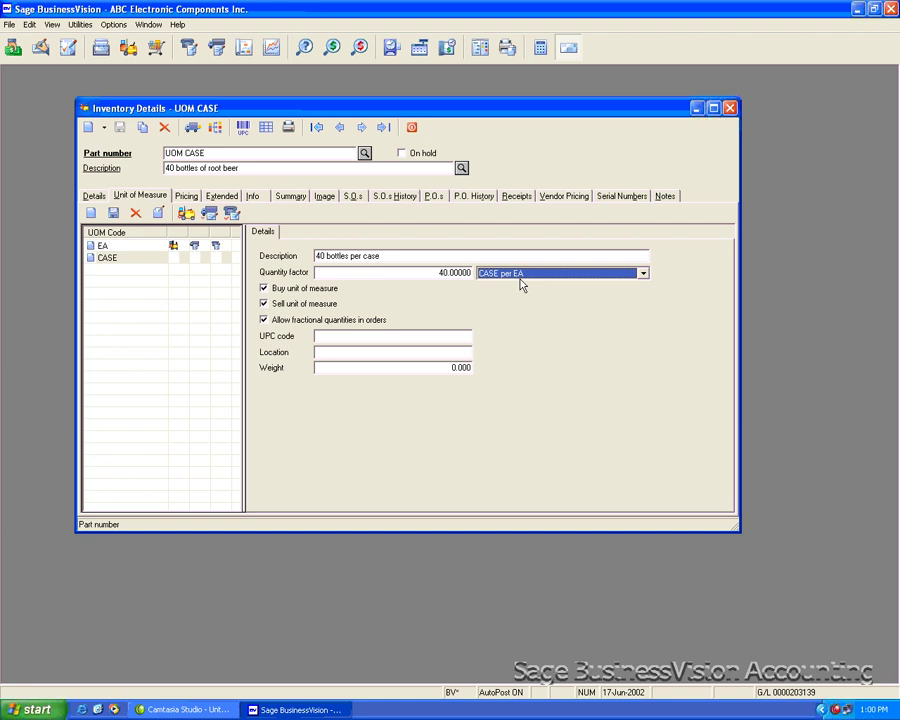
pyautogui.click(510, 282)
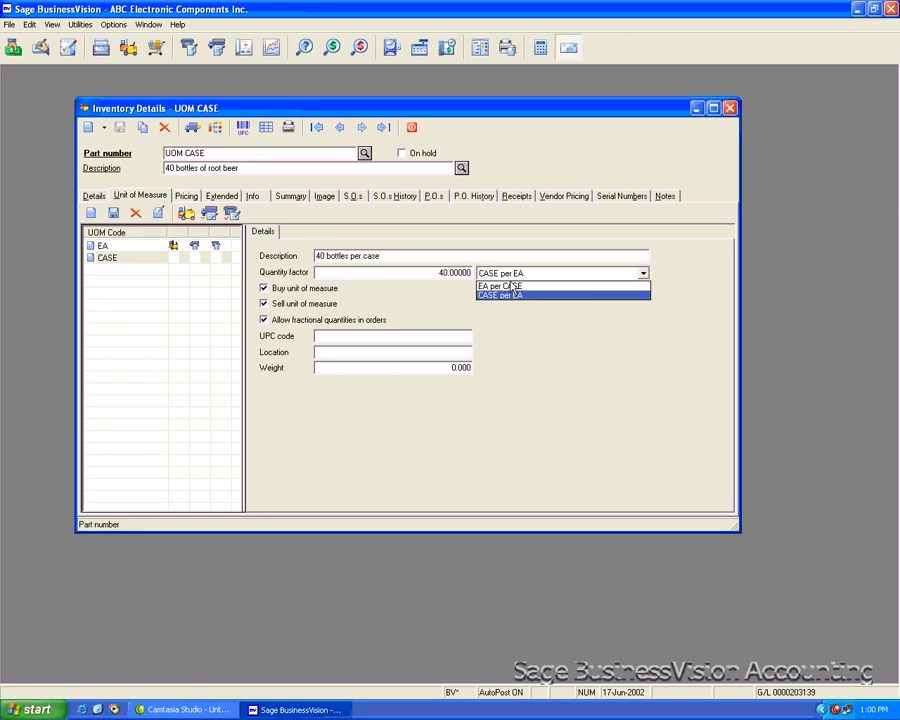
pyautogui.click(512, 287)
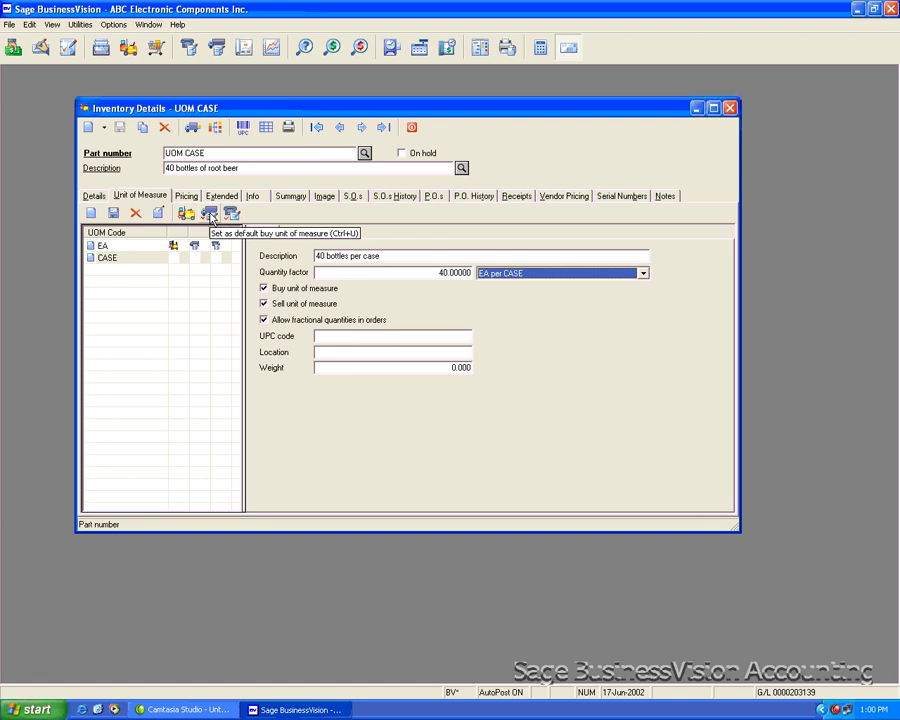
# Make CASE the default buy unit of measure and disable it as a sell unit, accepting the zeroed pricing
pyautogui.click(210, 214)
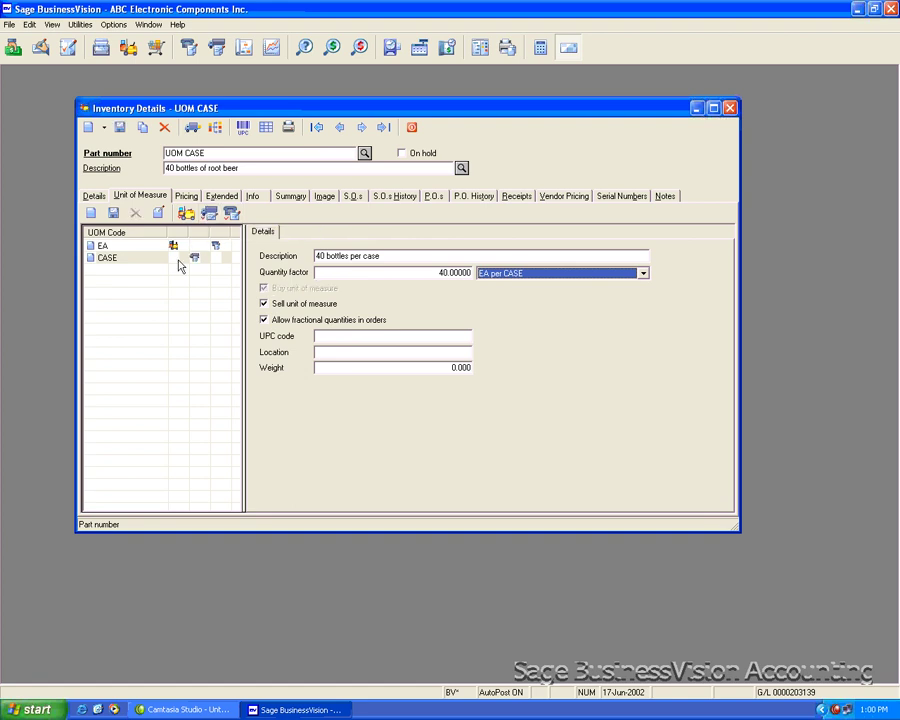
pyautogui.click(264, 304)
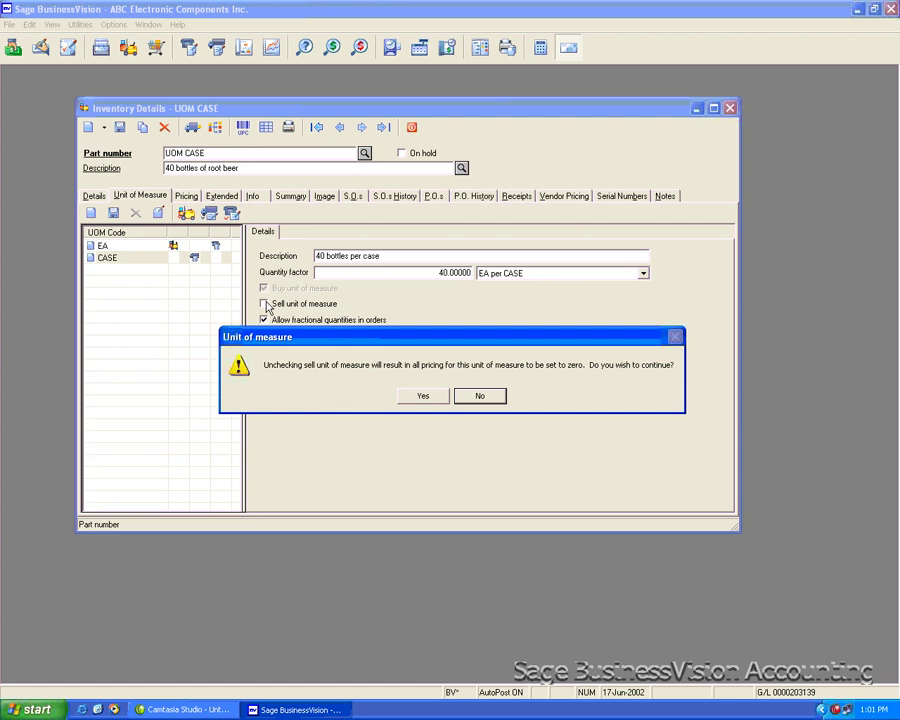
pyautogui.click(420, 397)
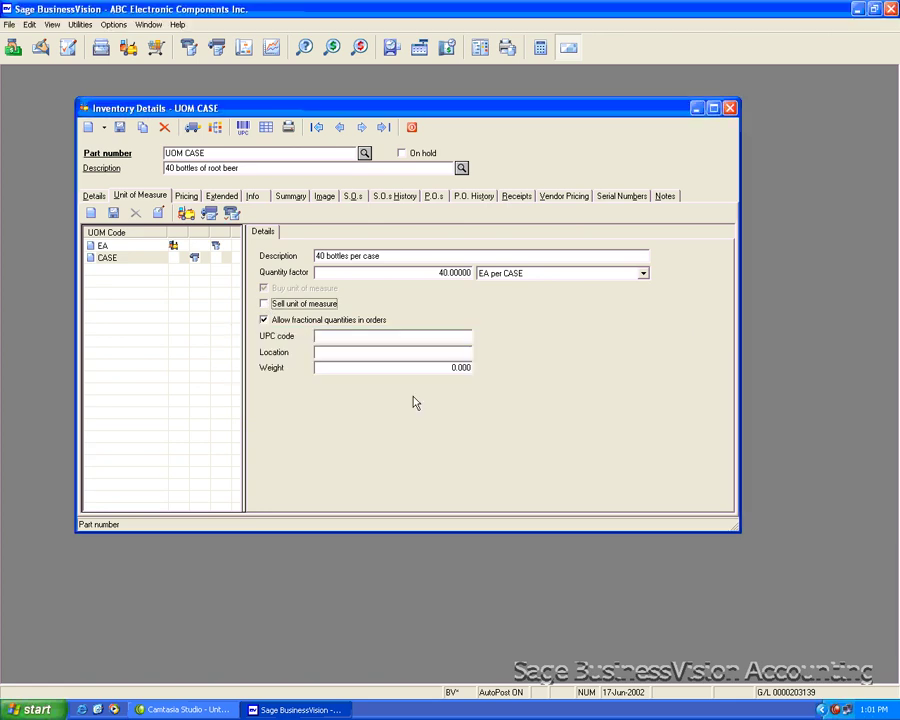
# Disallow fractional quantities in orders for the CASE unit and save the unit of measure
pyautogui.click(264, 320)
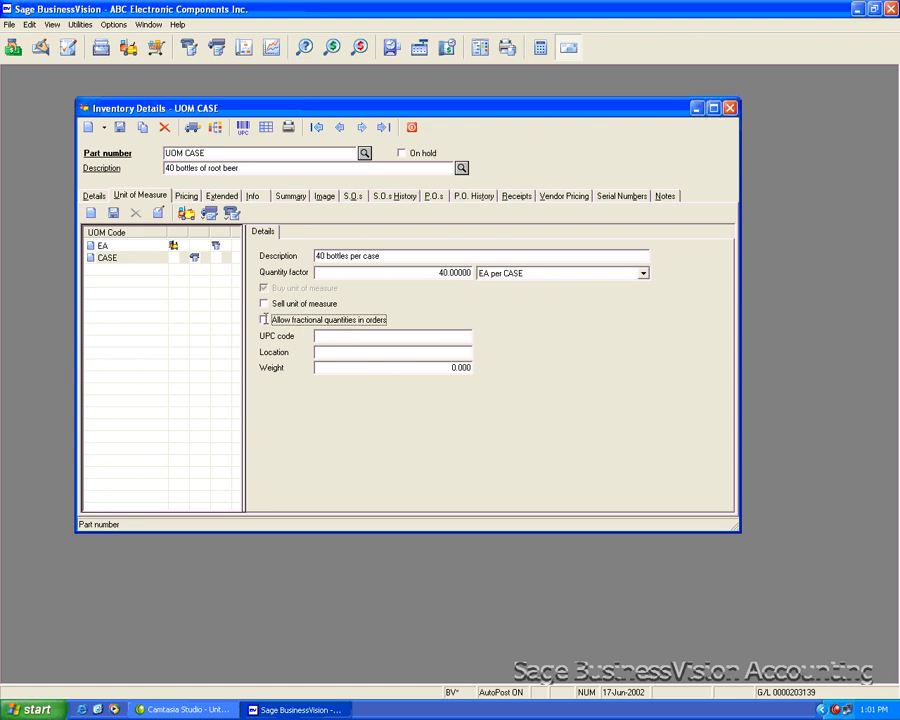
pyautogui.click(341, 337)
pyautogui.click(322, 351)
pyautogui.click(339, 371)
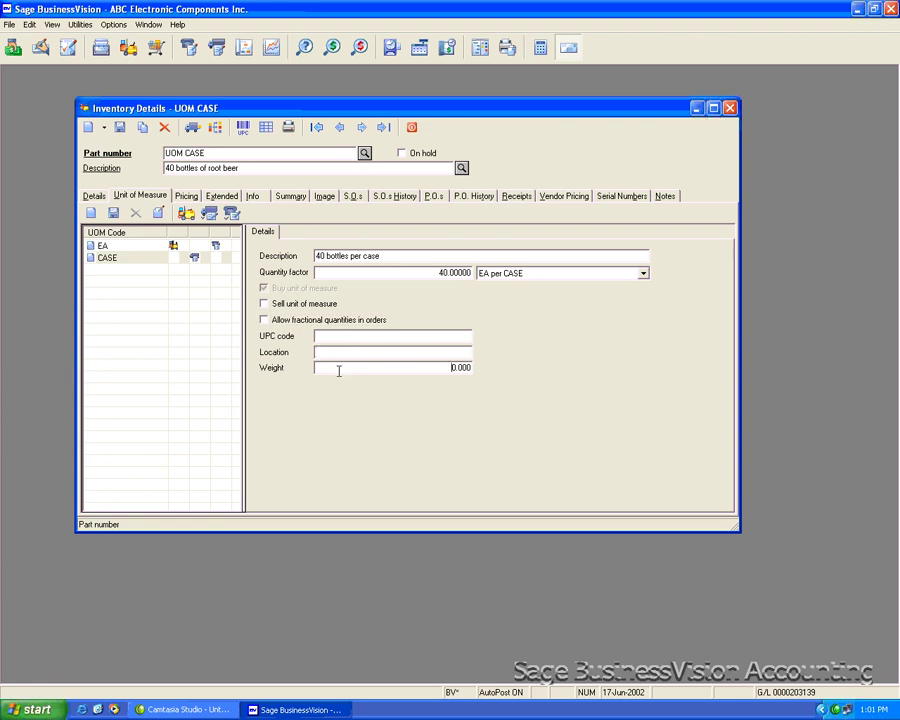
pyautogui.click(113, 214)
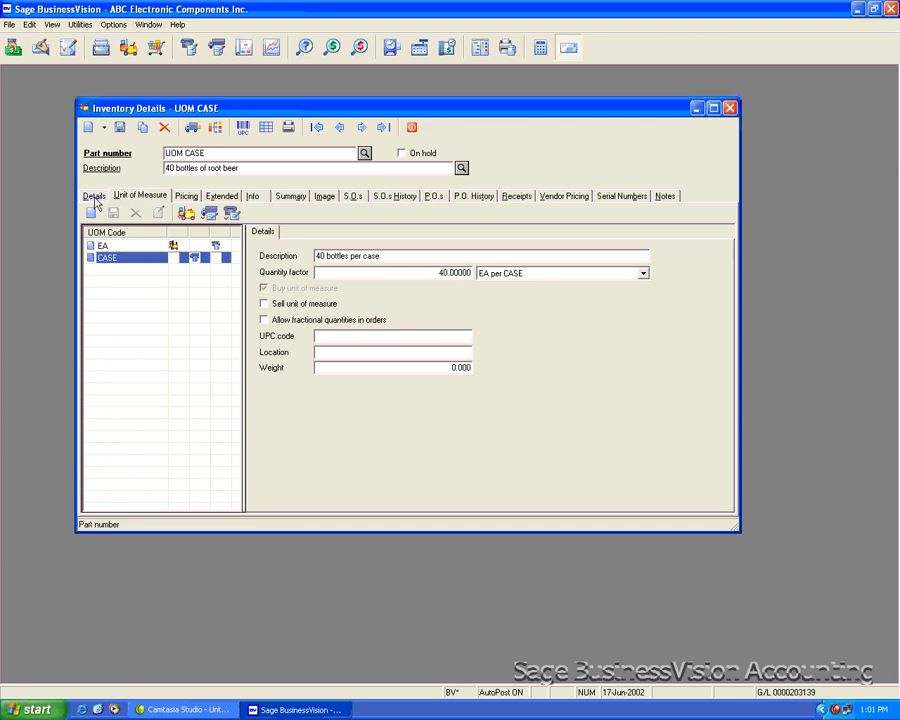
# Check the default units in the item's main details, then save and close the inventory record
pyautogui.click(94, 197)
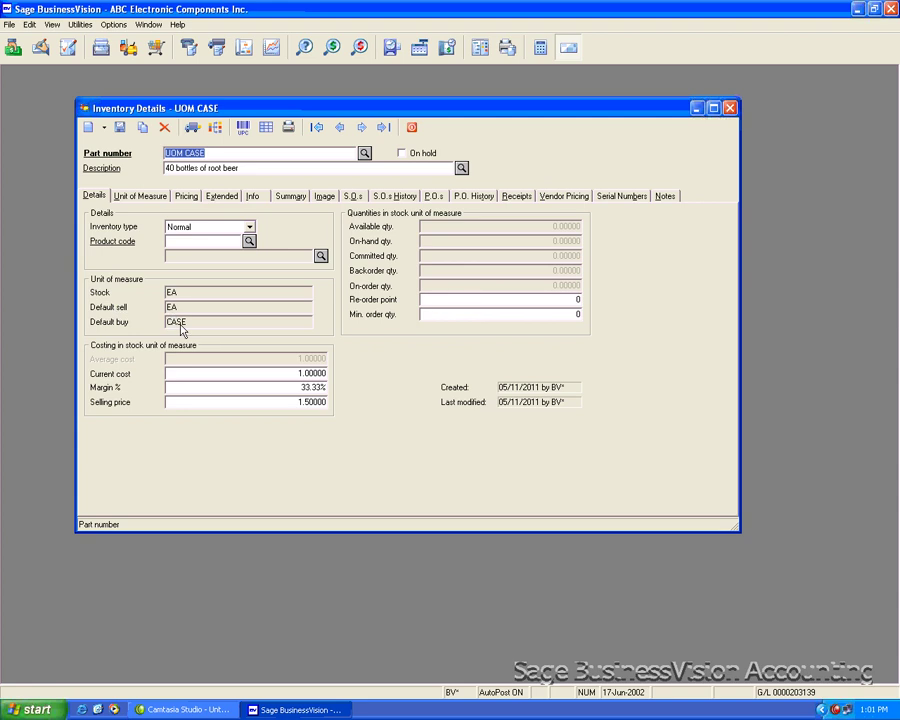
pyautogui.click(122, 131)
pyautogui.click(412, 128)
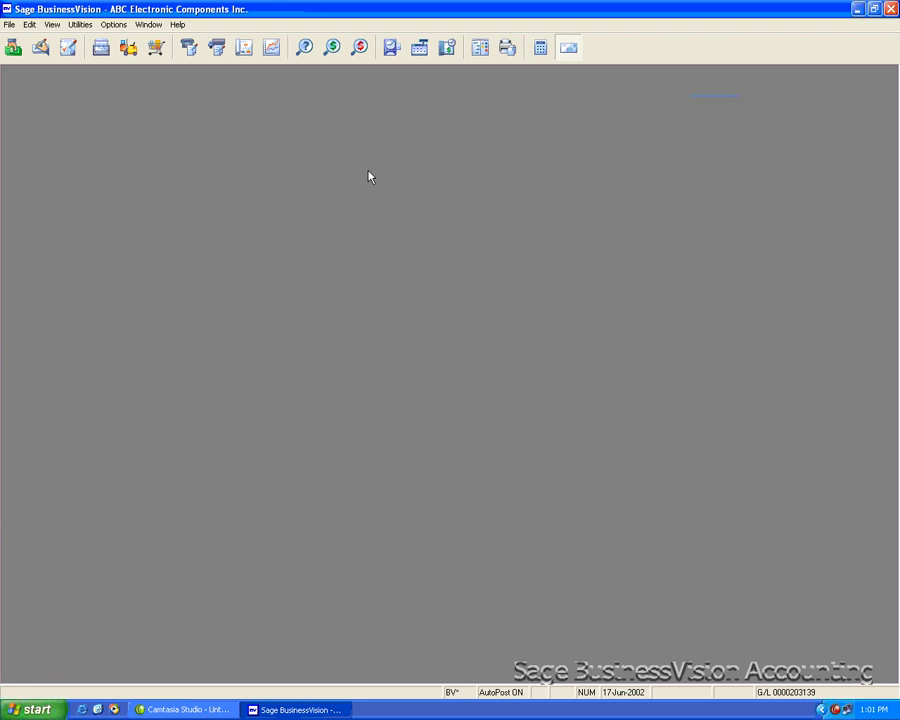
# Start a new purchase order for the vendor AIRCAN (Air Canada)
pyautogui.click(216, 48)
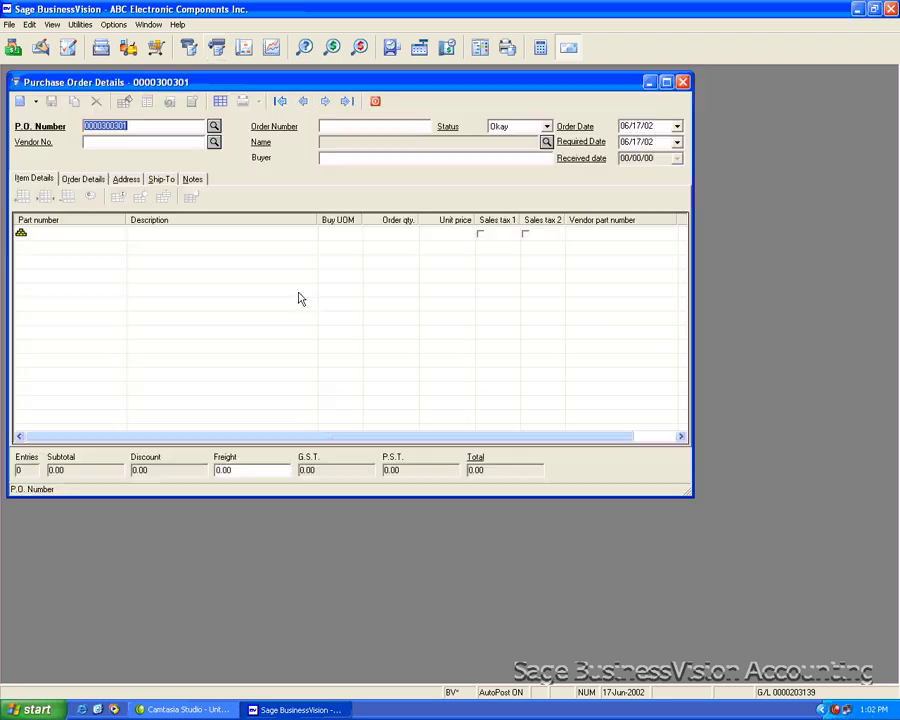
pyautogui.click(213, 142)
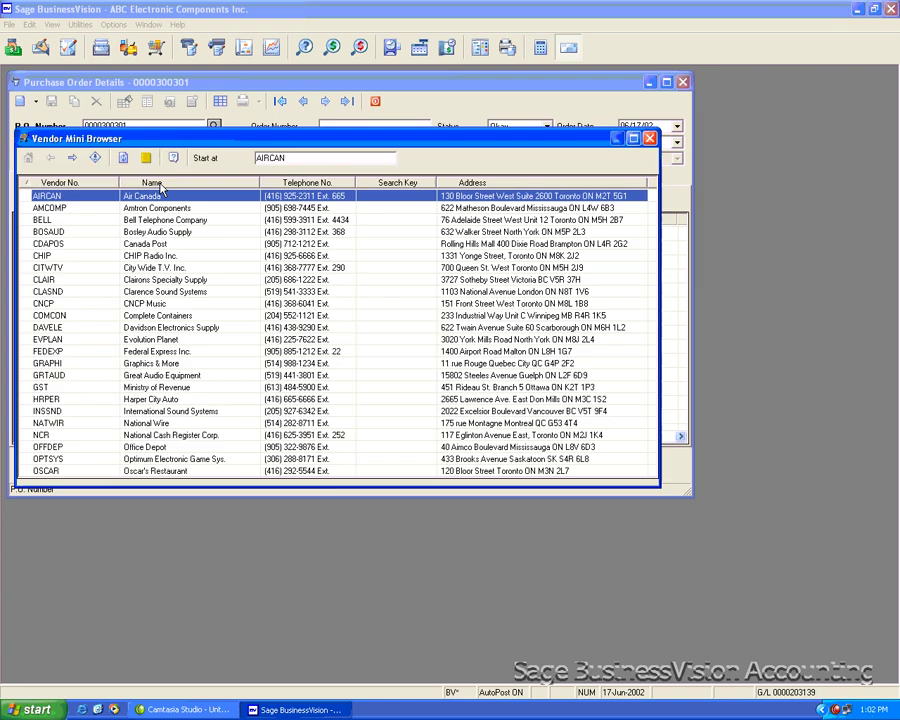
pyautogui.press('Return')
# Add part UOM CASE to the purchase order with an order quantity of 1, then save and issue the order
pyautogui.click(116, 233)
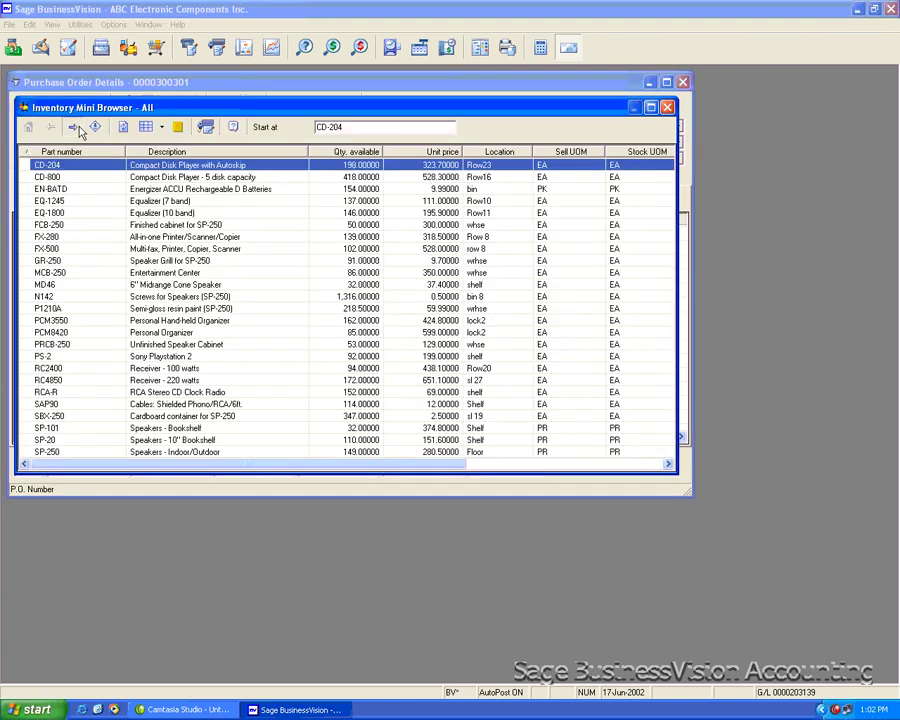
pyautogui.click(74, 127)
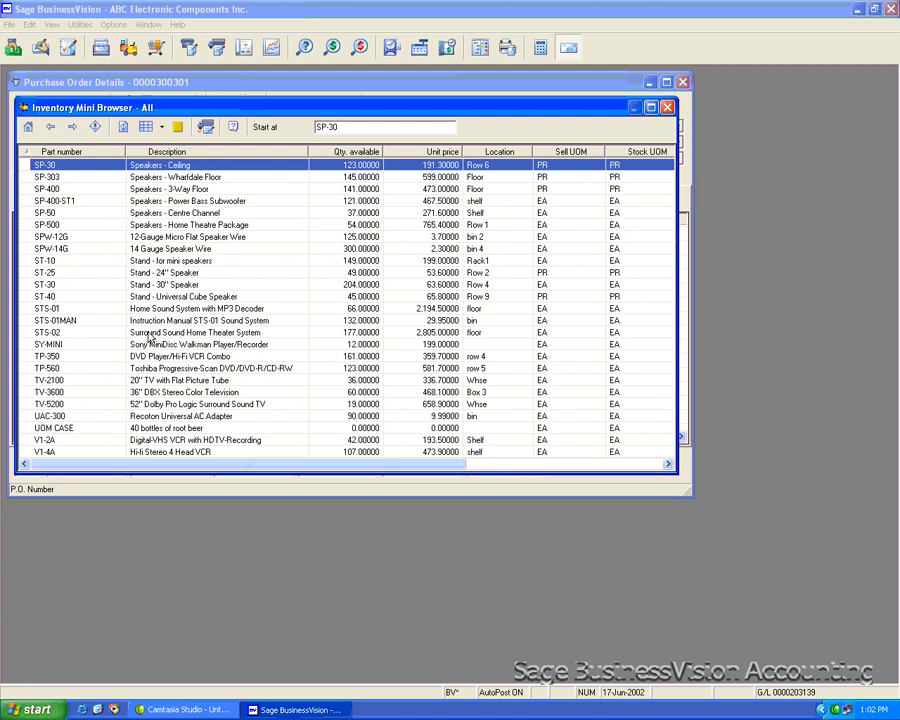
pyautogui.doubleClick(94, 430)
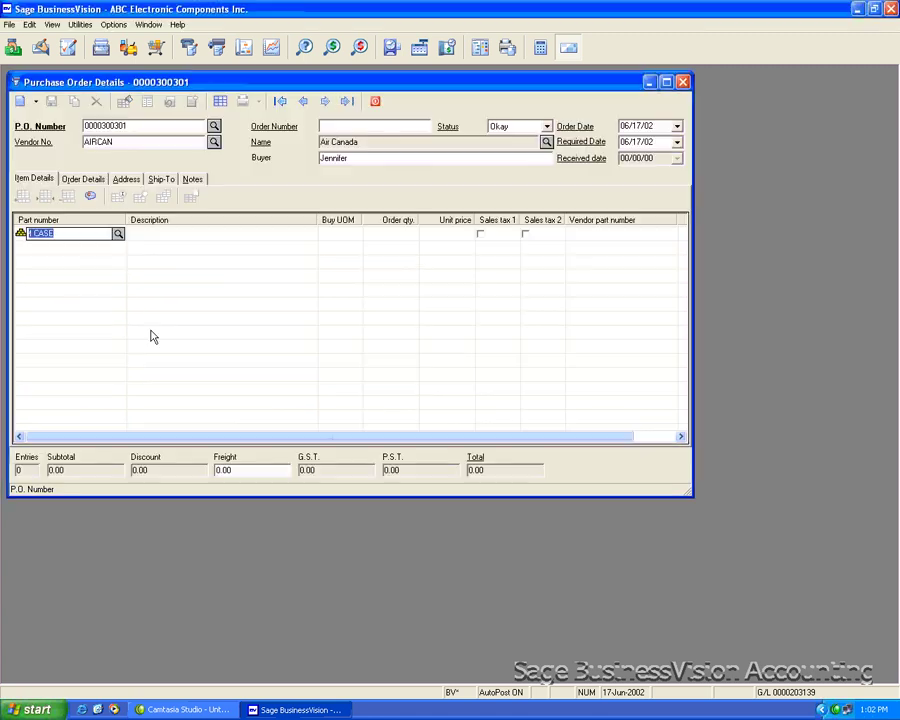
pyautogui.click(403, 238)
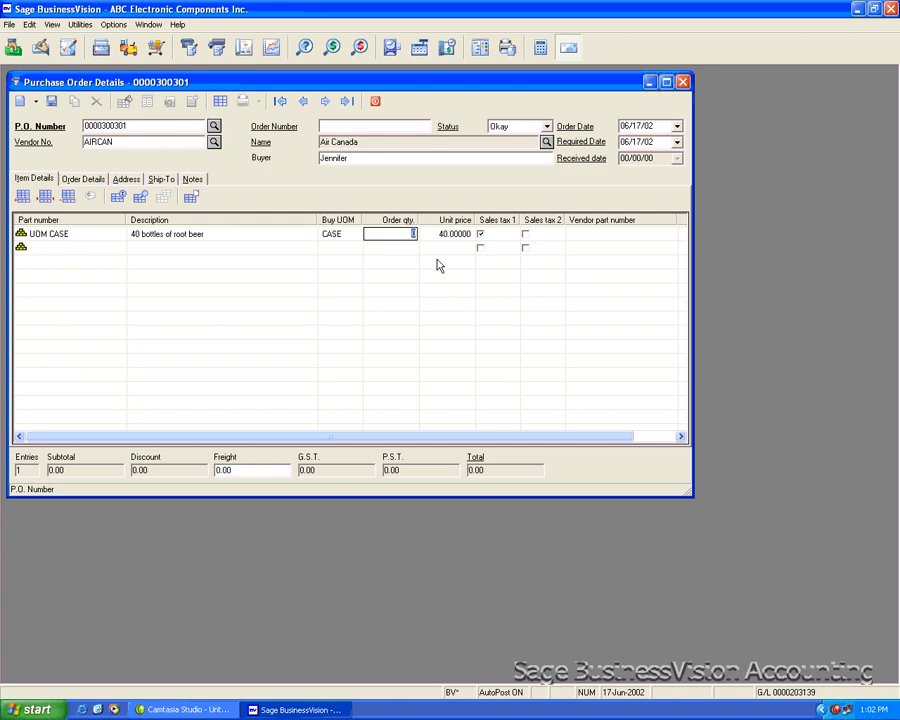
pyautogui.click(438, 234)
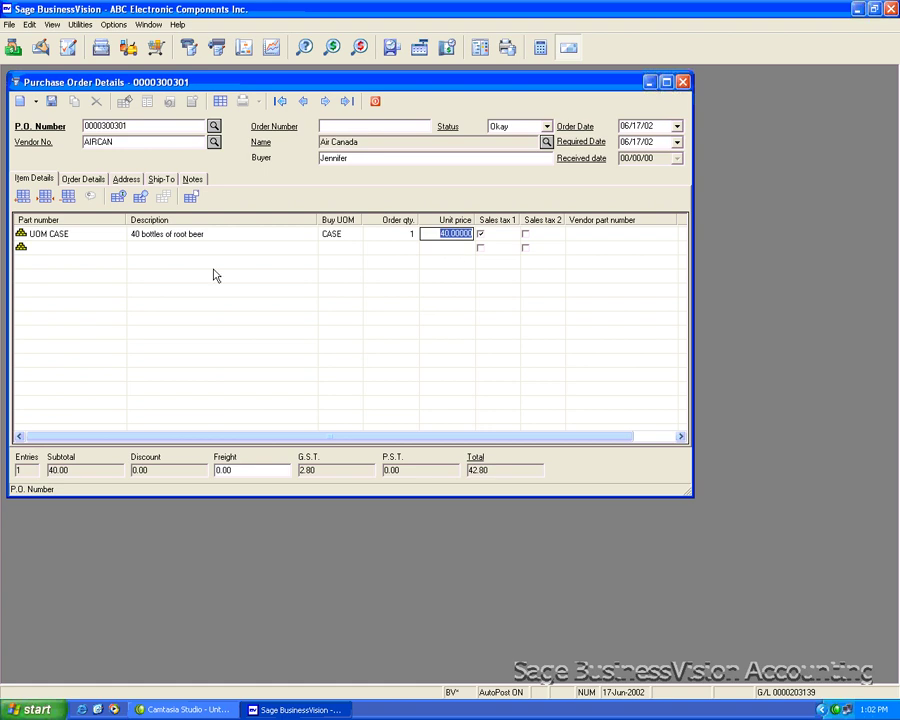
pyautogui.click(46, 104)
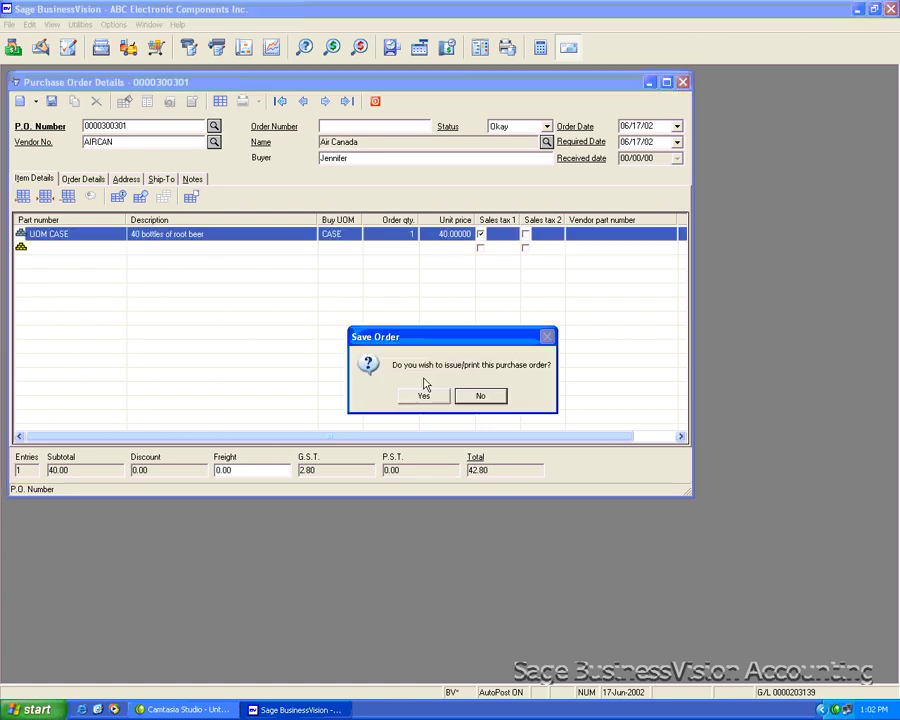
pyautogui.click(424, 398)
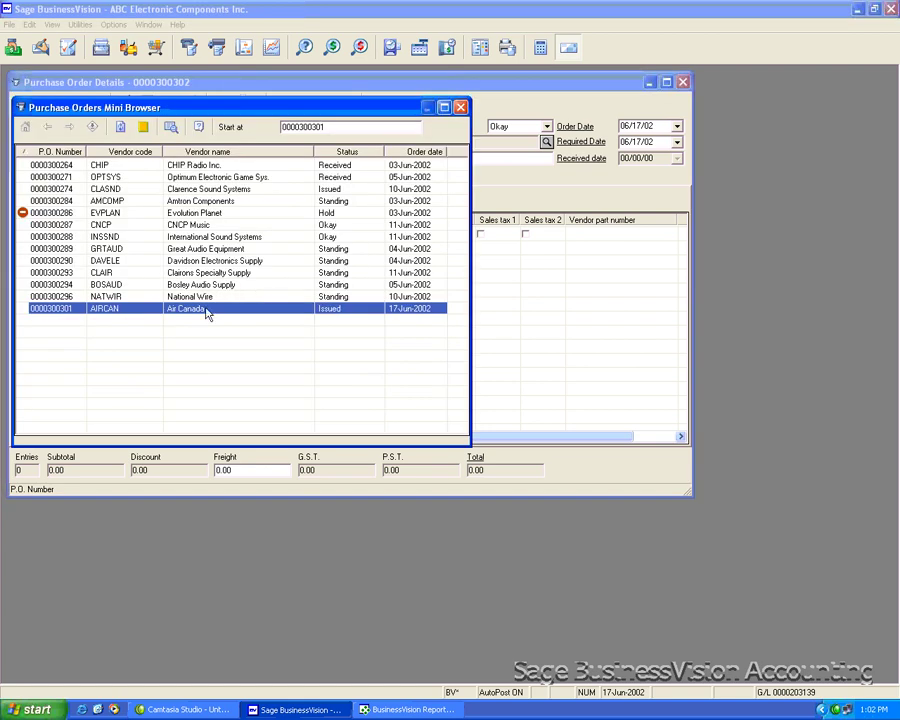
# Reopen the issued Air Canada purchase order and enter a received quantity of 1 for UOM CASE
pyautogui.doubleClick(205, 311)
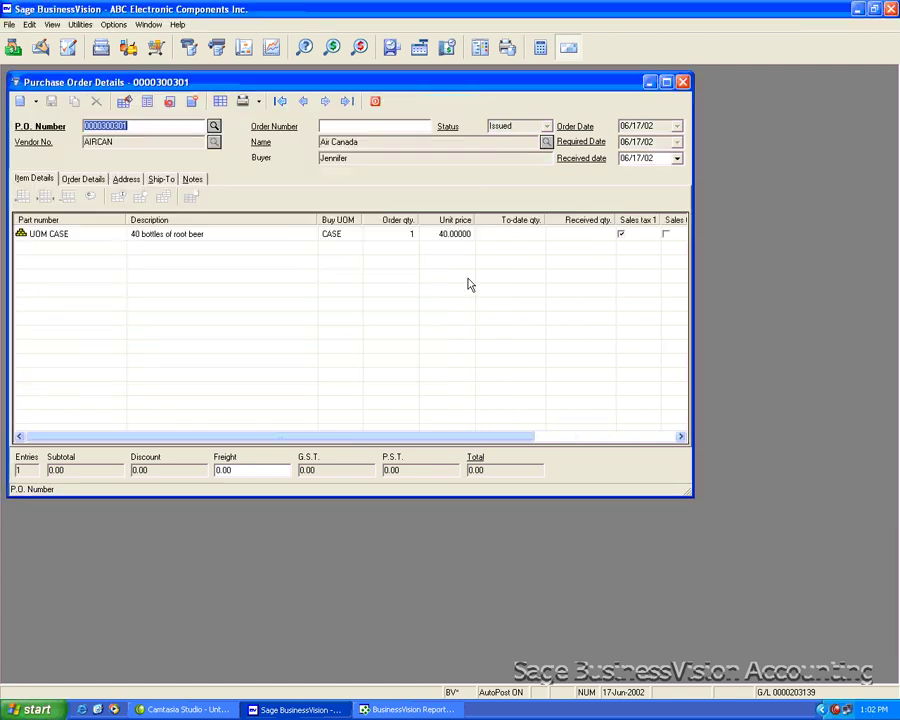
pyautogui.click(570, 236)
pyautogui.write('1')
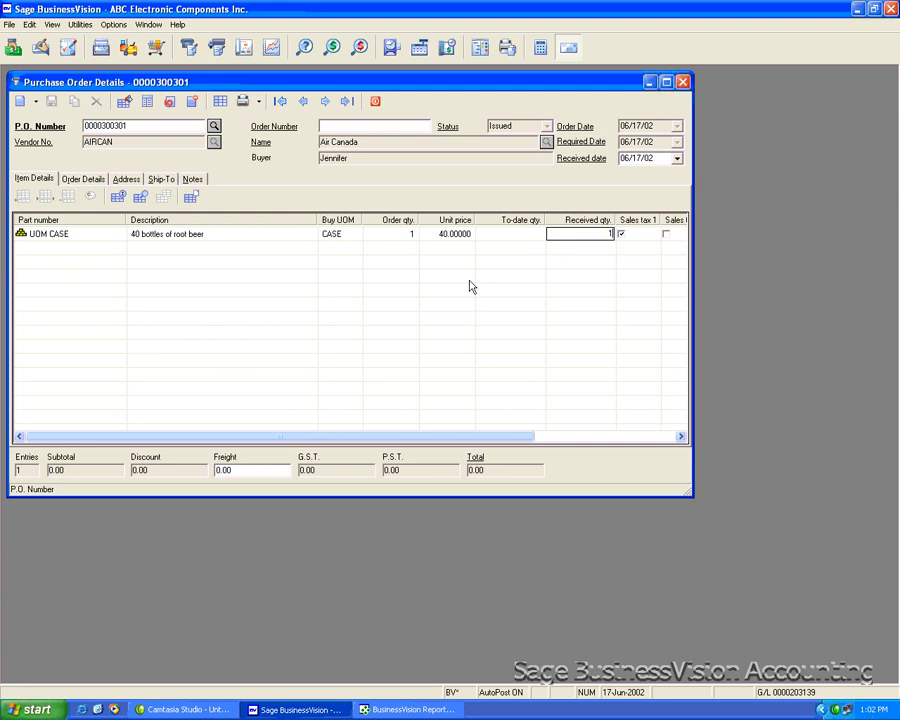
pyautogui.press('Return')
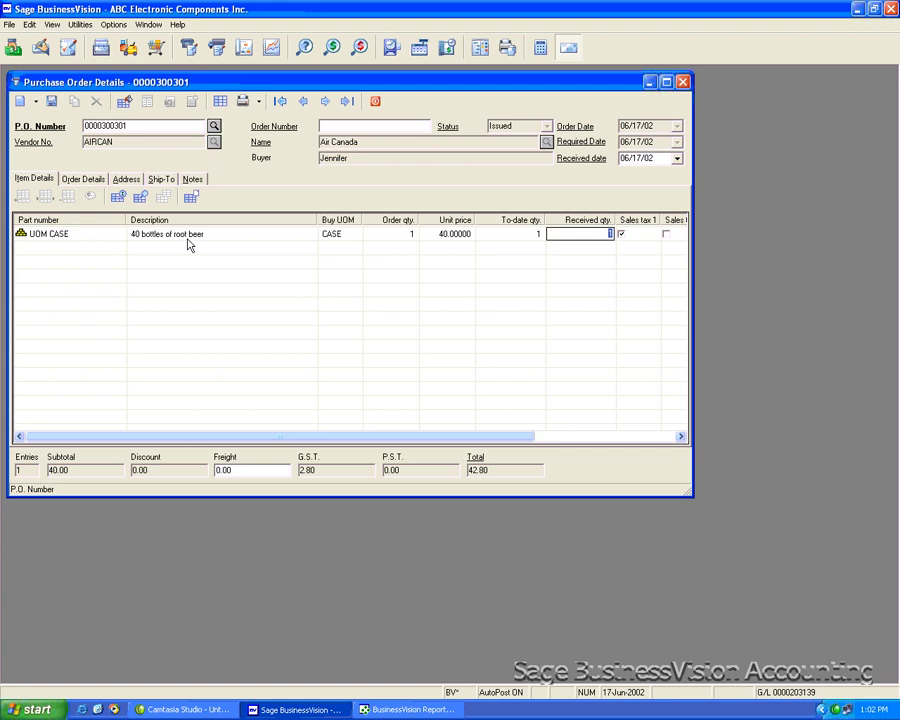
# Save the receipt without landed costs and post its vendor invoice with zero freight and the G.S.T. only input credit
pyautogui.click(52, 102)
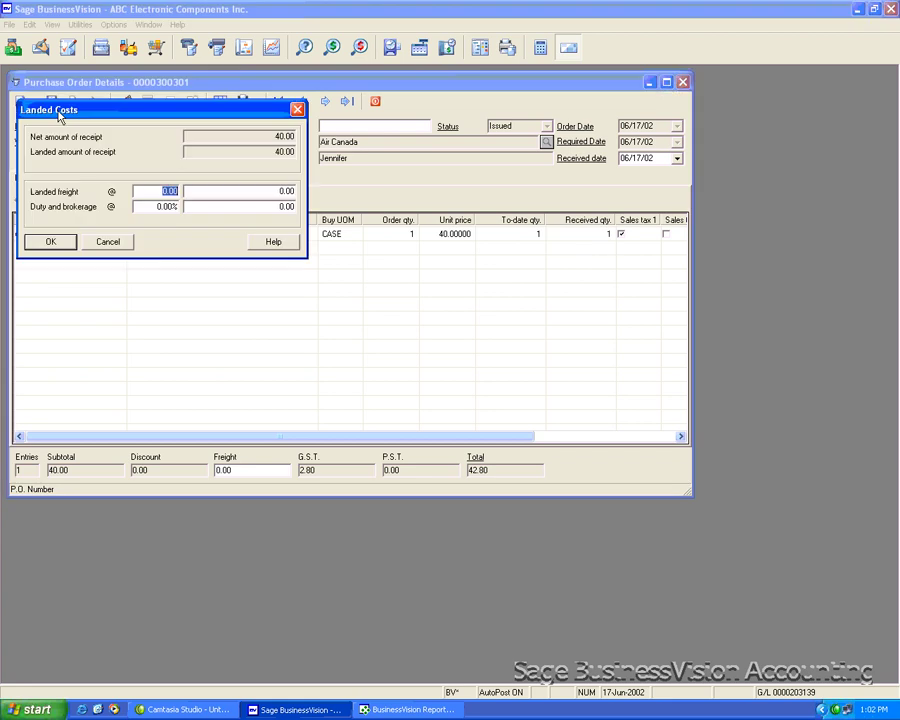
pyautogui.click(51, 242)
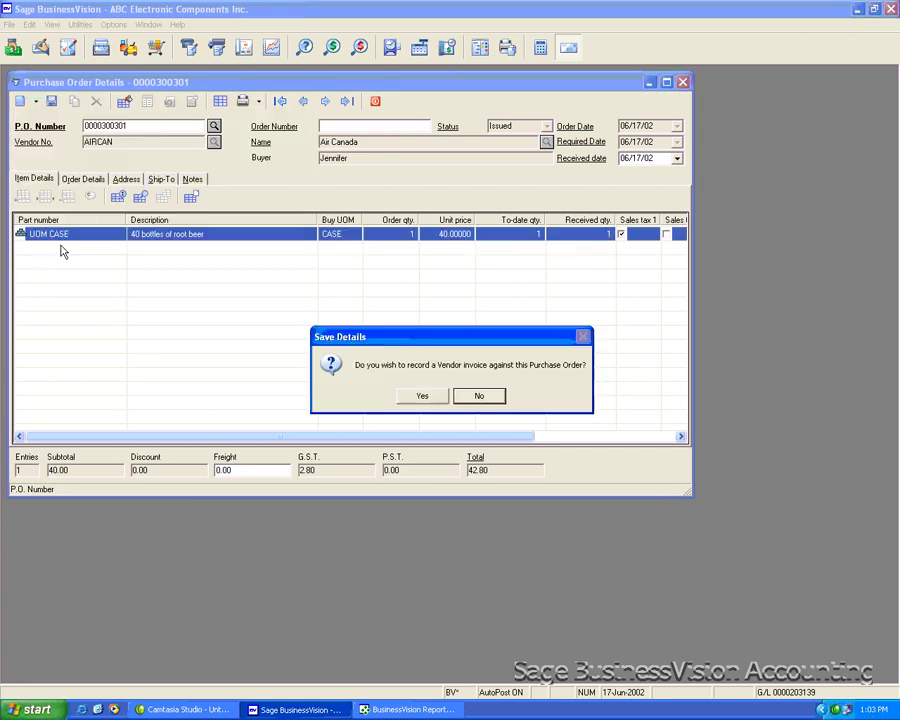
pyautogui.click(422, 397)
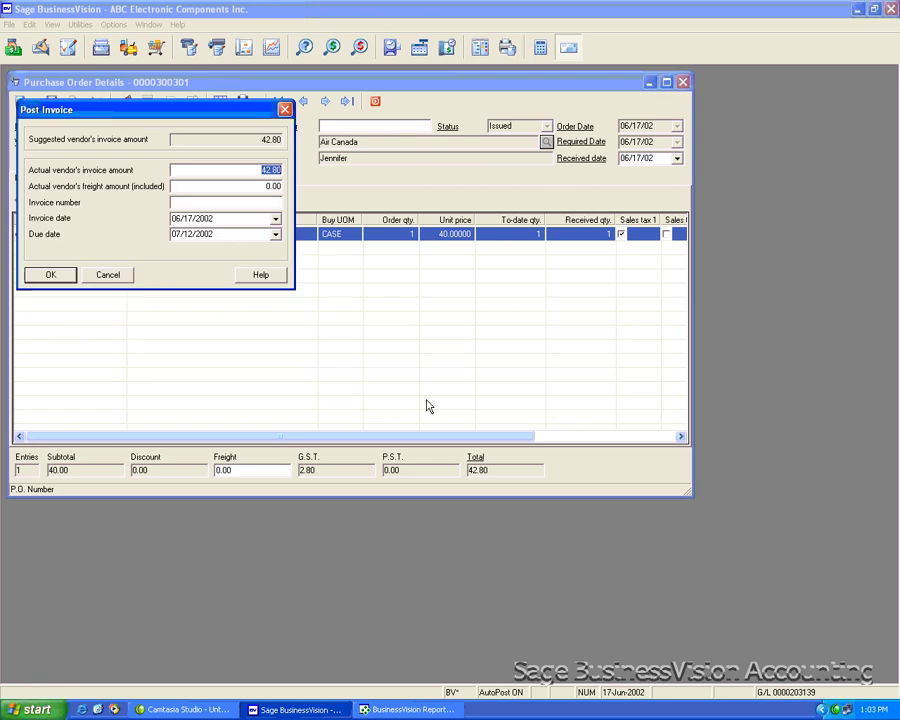
pyautogui.click(51, 275)
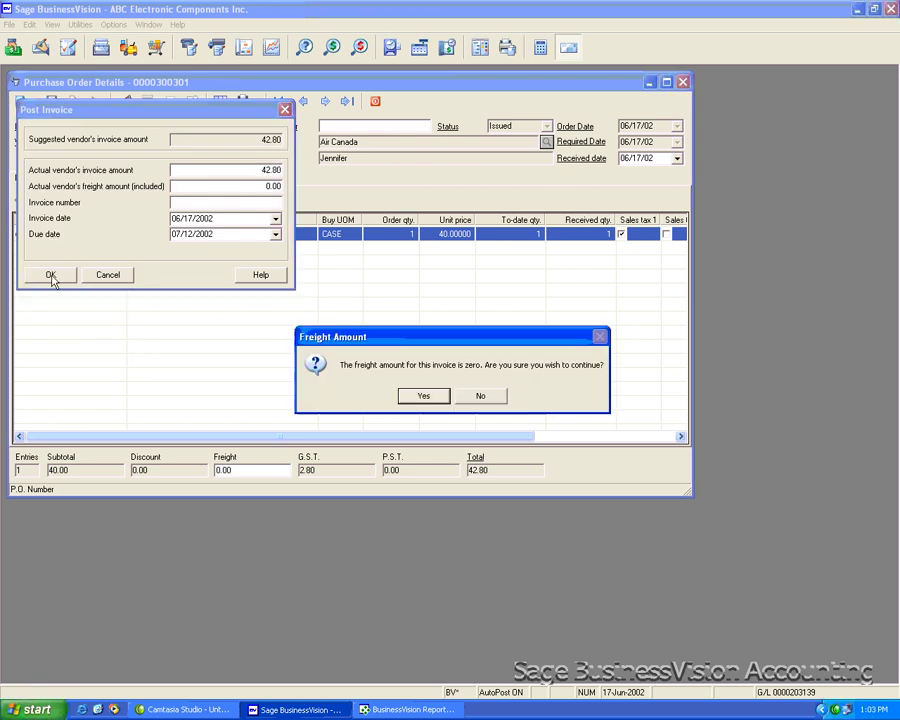
pyautogui.click(423, 396)
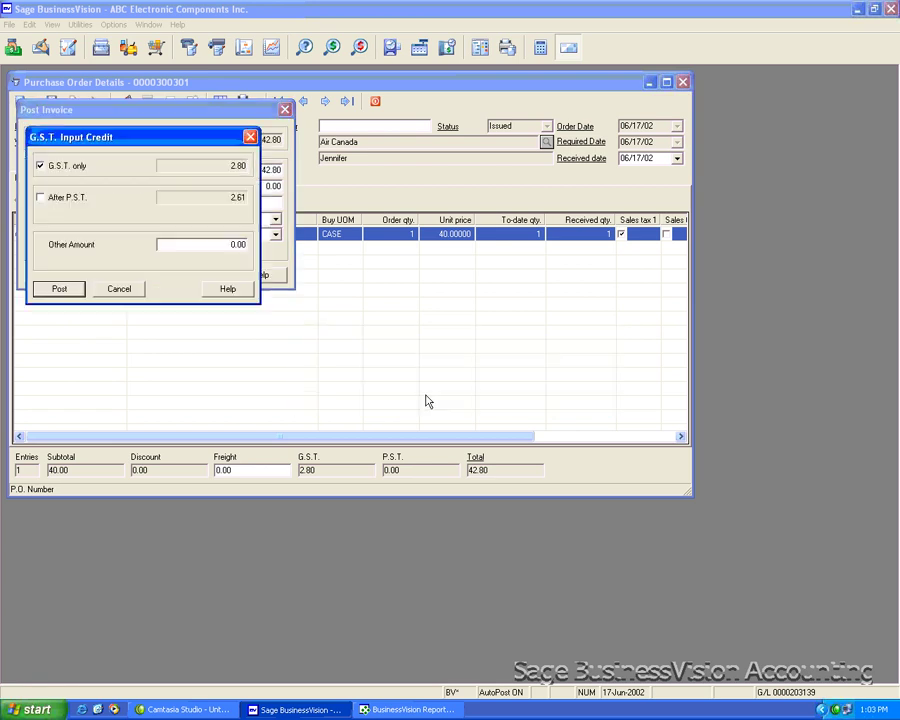
pyautogui.click(62, 289)
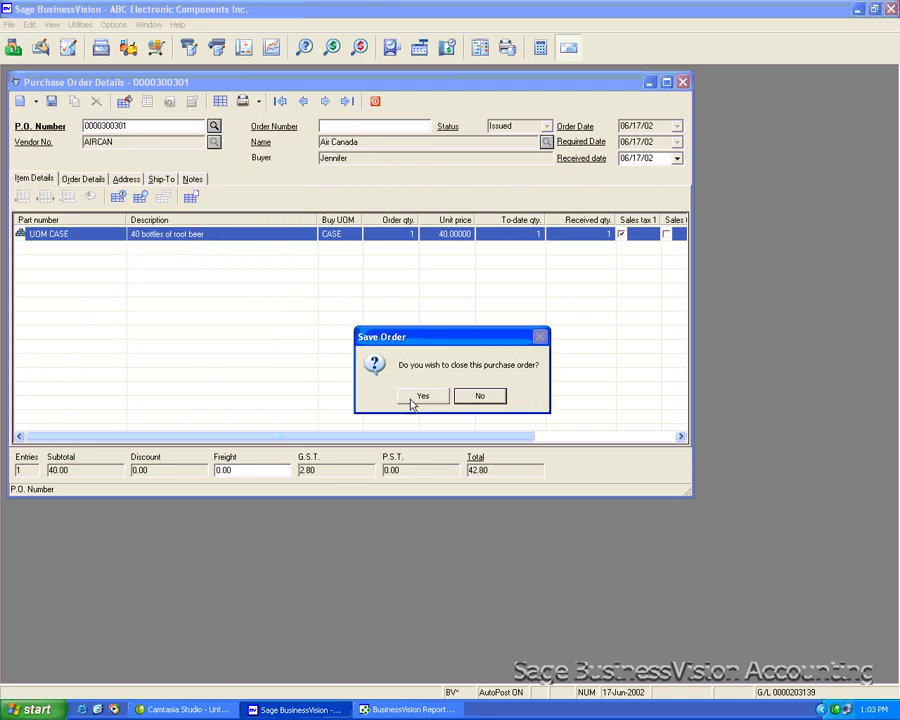
# Close the received Air Canada purchase order and exit the purchase order details
pyautogui.click(416, 397)
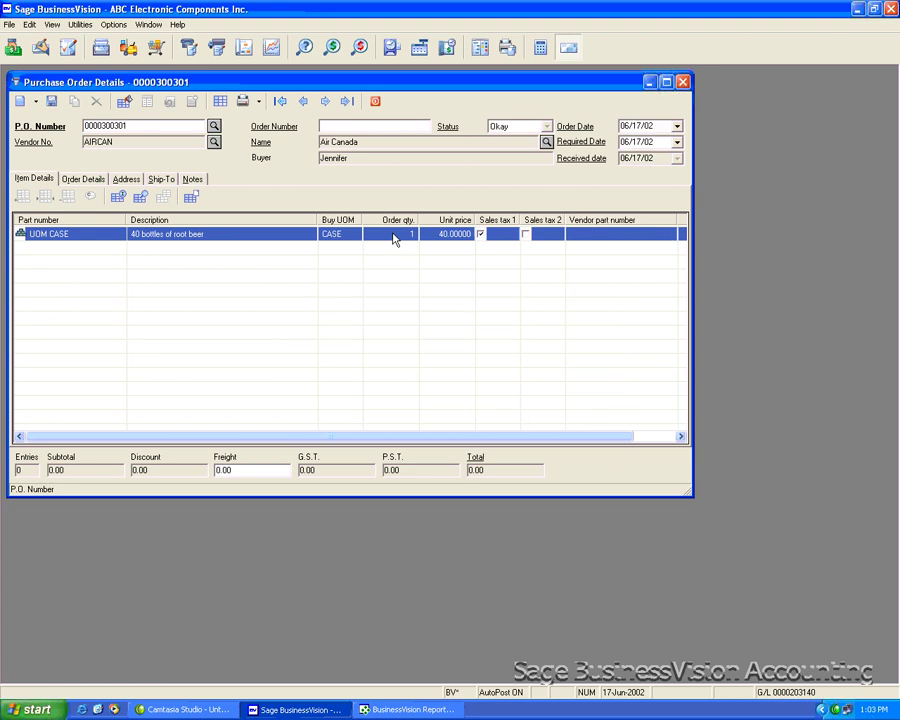
pyautogui.click(375, 102)
pyautogui.click(375, 102)
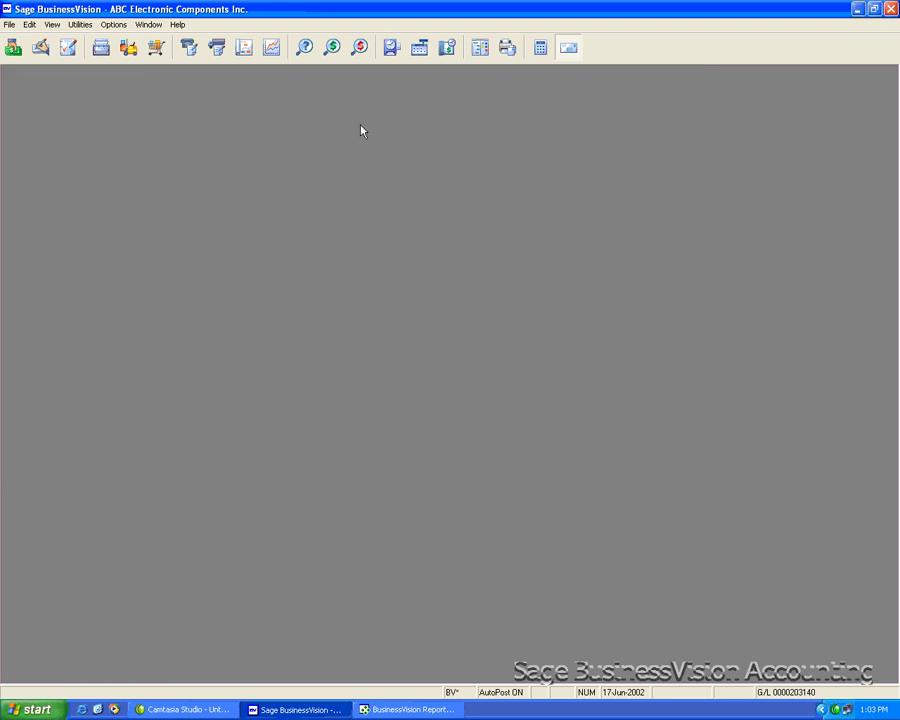
# Look up part UOM CASE in the inventory details to check its available and on-hand quantities, then close the record
pyautogui.click(124, 50)
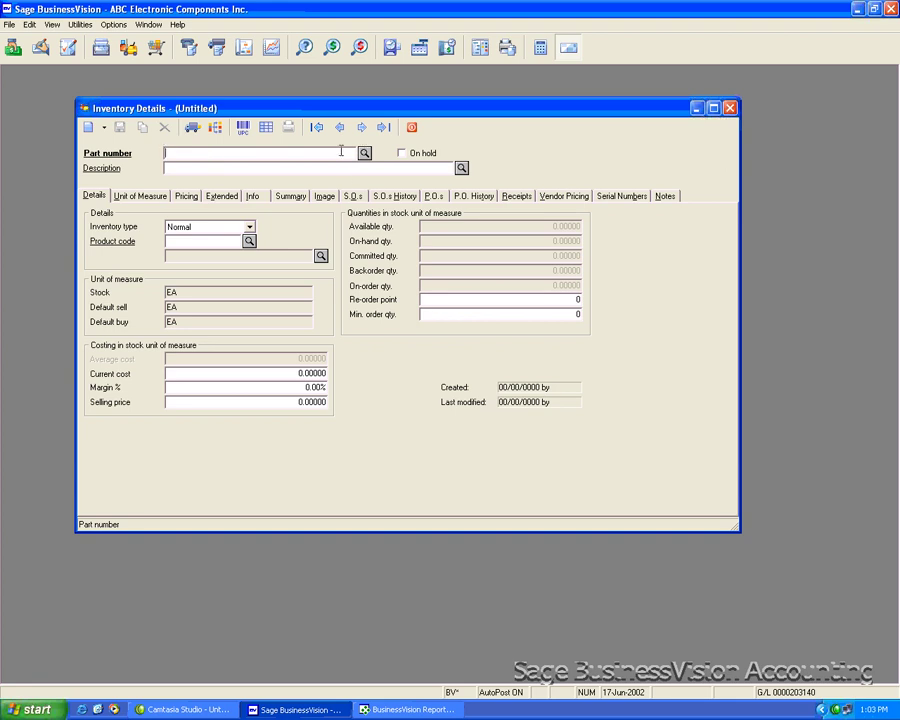
pyautogui.write('UOM CASE')
pyautogui.click(243, 169)
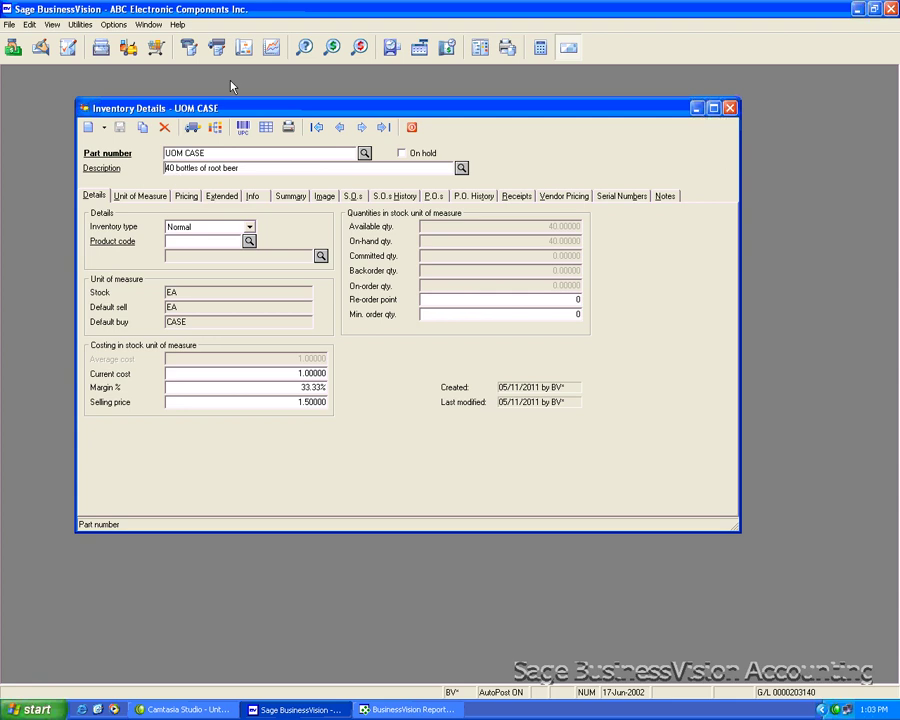
pyautogui.click(411, 127)
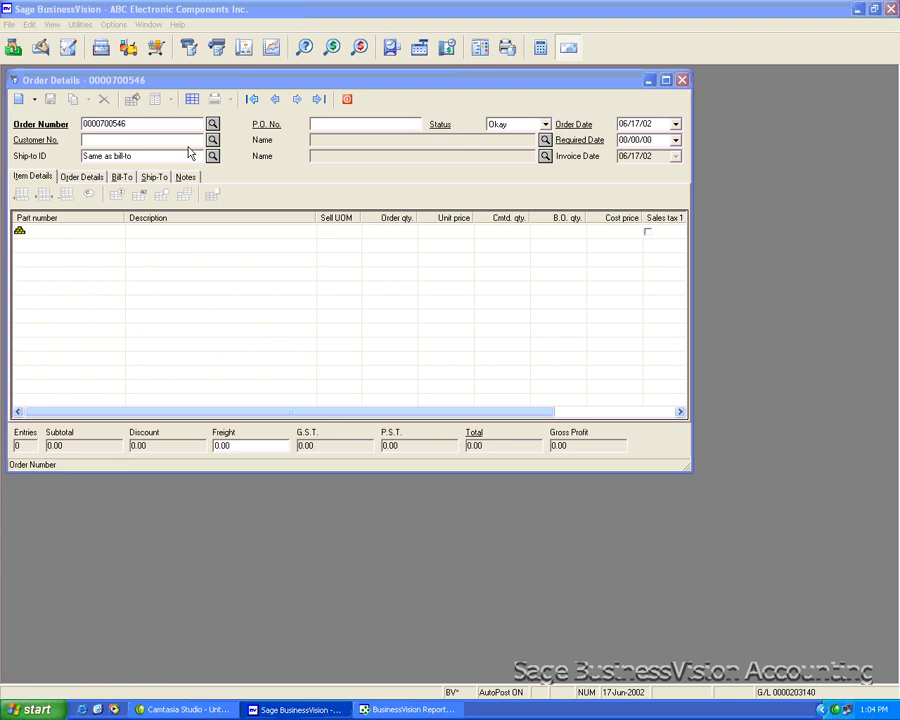
# Start a sales order for customer ACE (Ace Electronics) and select part UOM CASE from the inventory browser
pyautogui.press('Return')
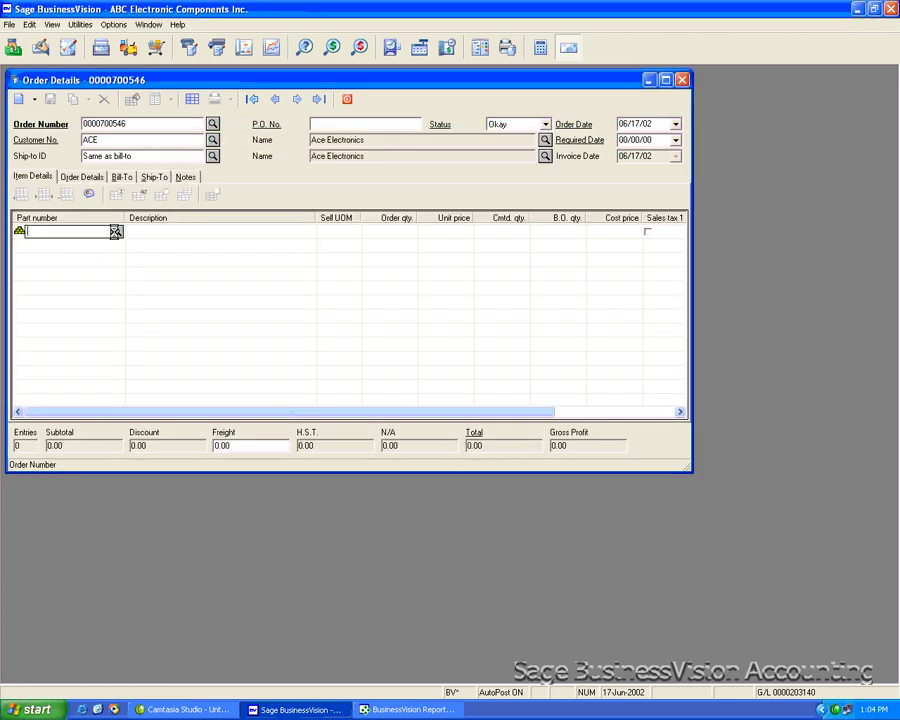
pyautogui.click(116, 231)
pyautogui.press('pagedown')
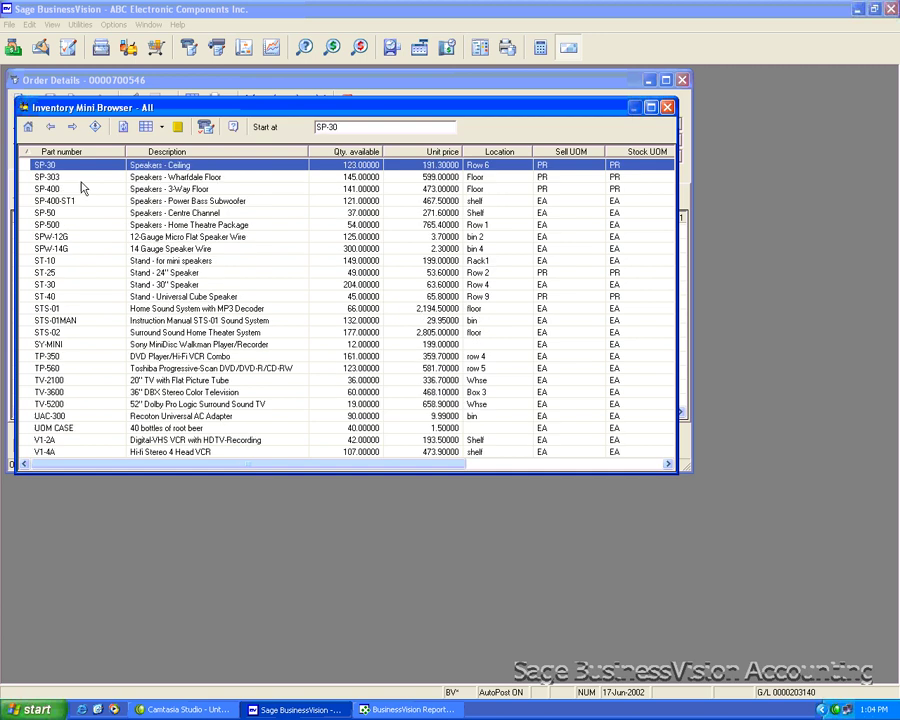
pyautogui.doubleClick(124, 430)
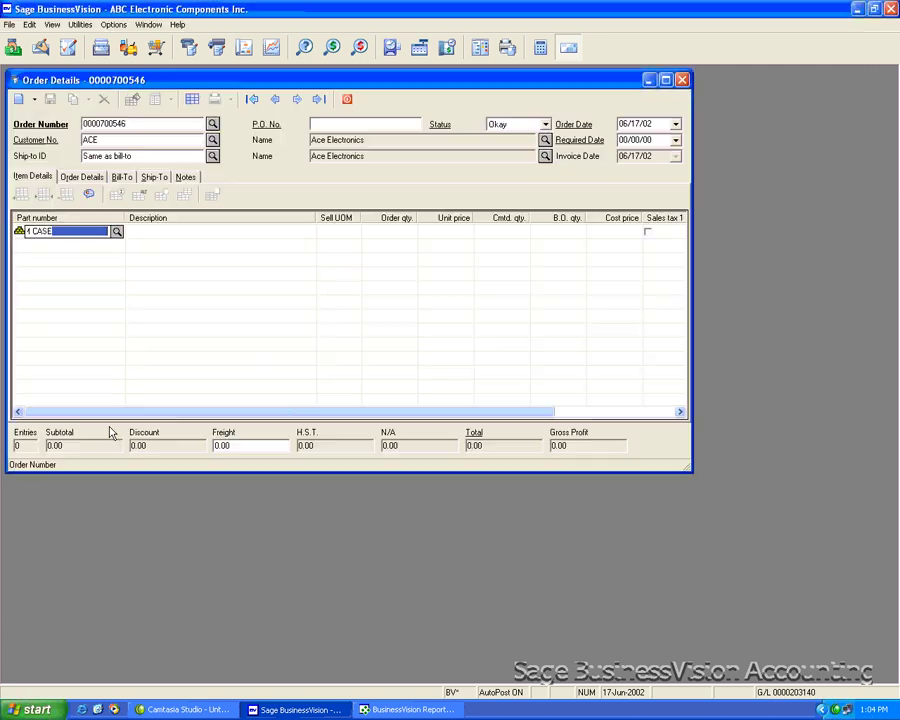
# Set the order quantity of the UOM CASE line to 1 on the sales order
pyautogui.click(399, 234)
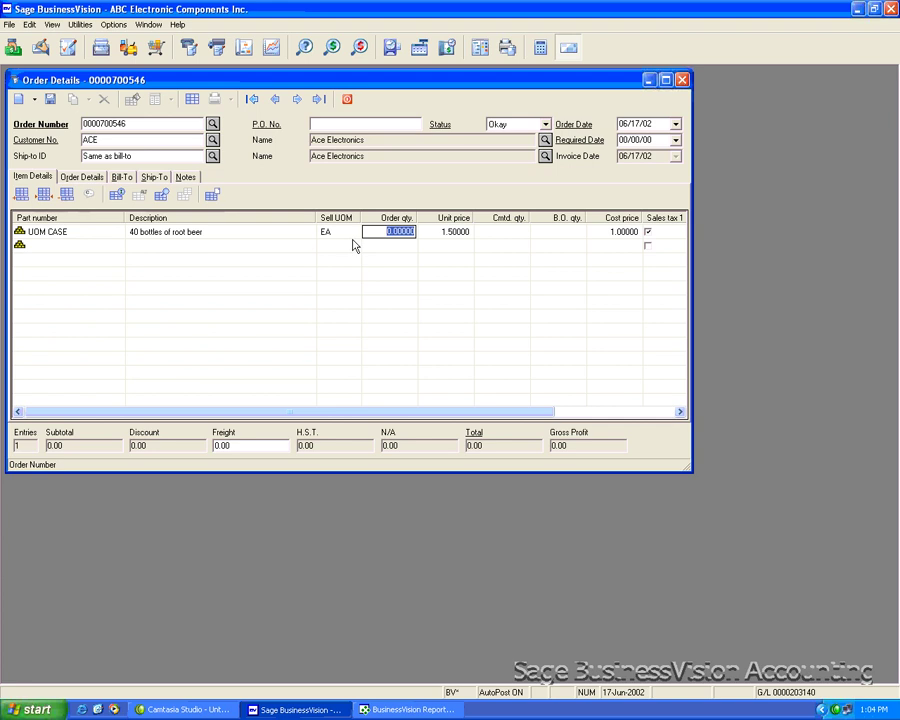
pyautogui.write('1')
pyautogui.click(514, 232)
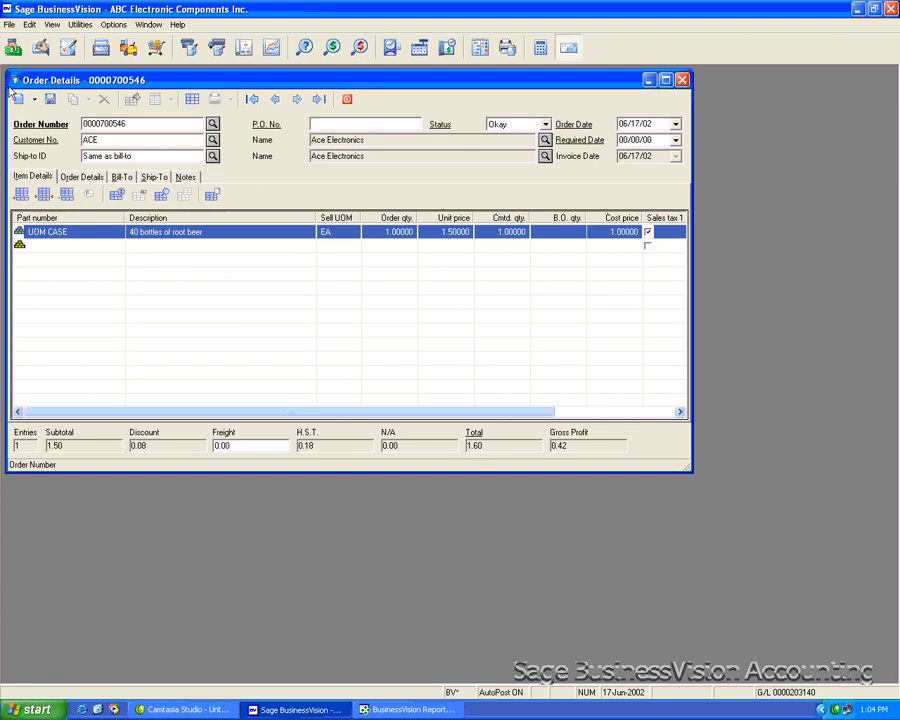
# Save the Ace Electronics sales order, print its invoice and close the order details
pyautogui.click(50, 99)
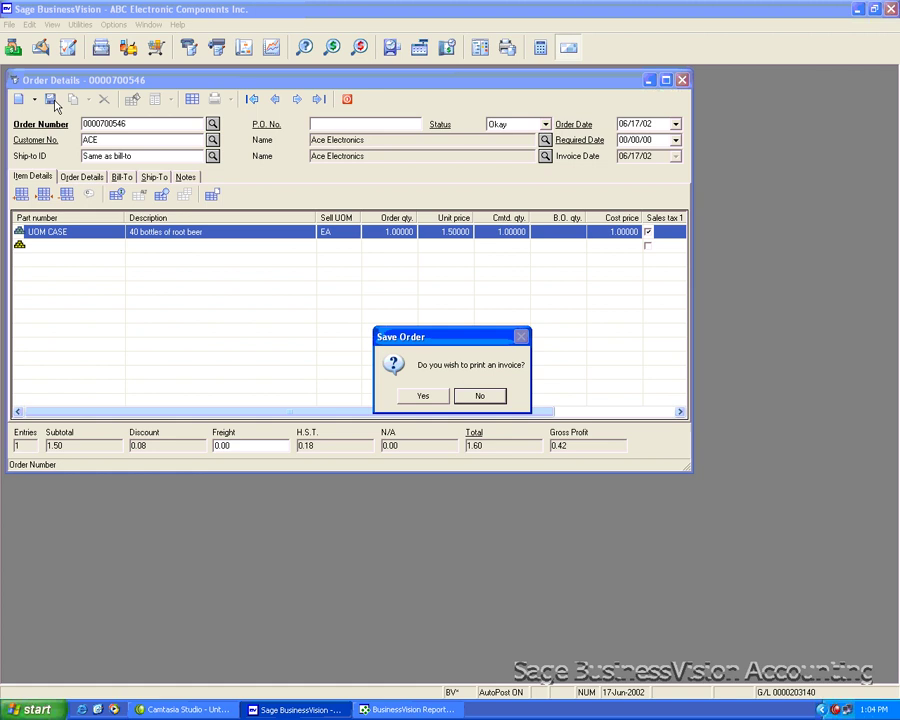
pyautogui.click(424, 397)
pyautogui.click(392, 397)
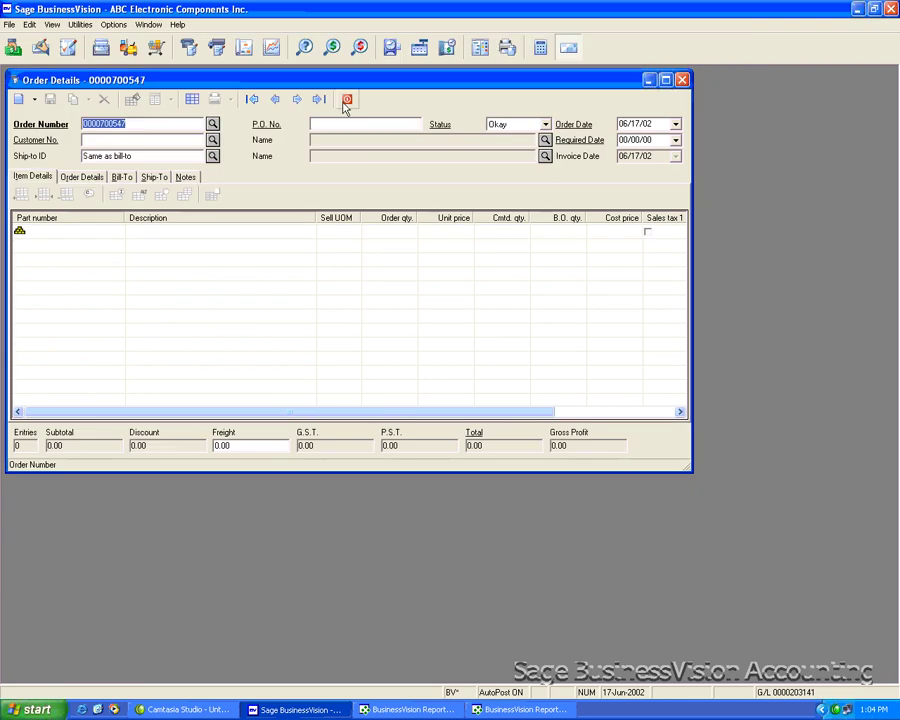
pyautogui.click(346, 100)
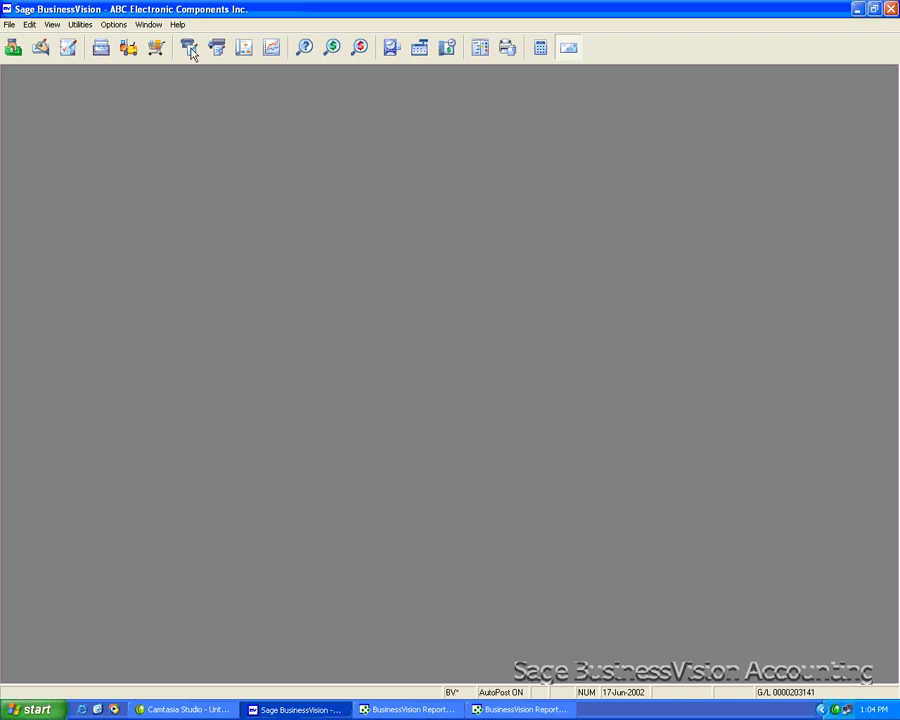
# Reopen the inventory record of part UOM CASE to check its stock quantities after the sale
pyautogui.click(131, 48)
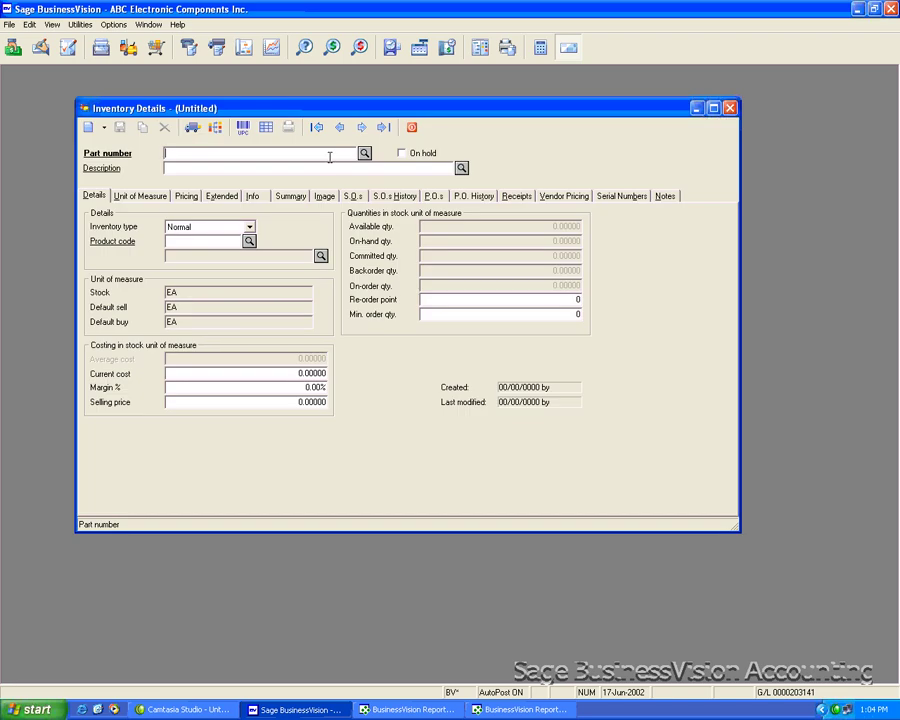
pyautogui.write('UOM CASE')
pyautogui.press('Tab')
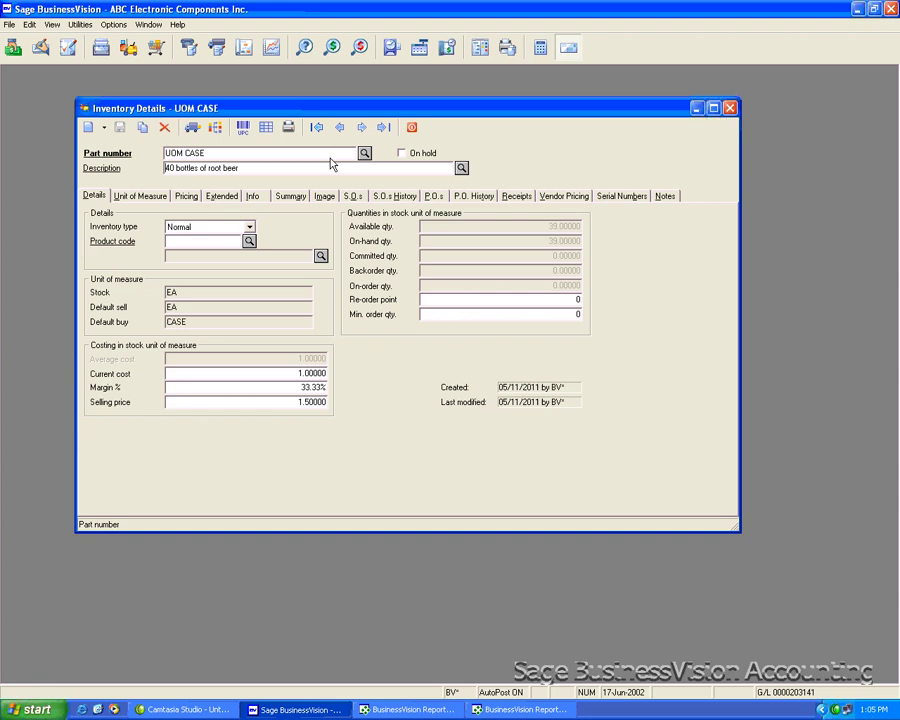